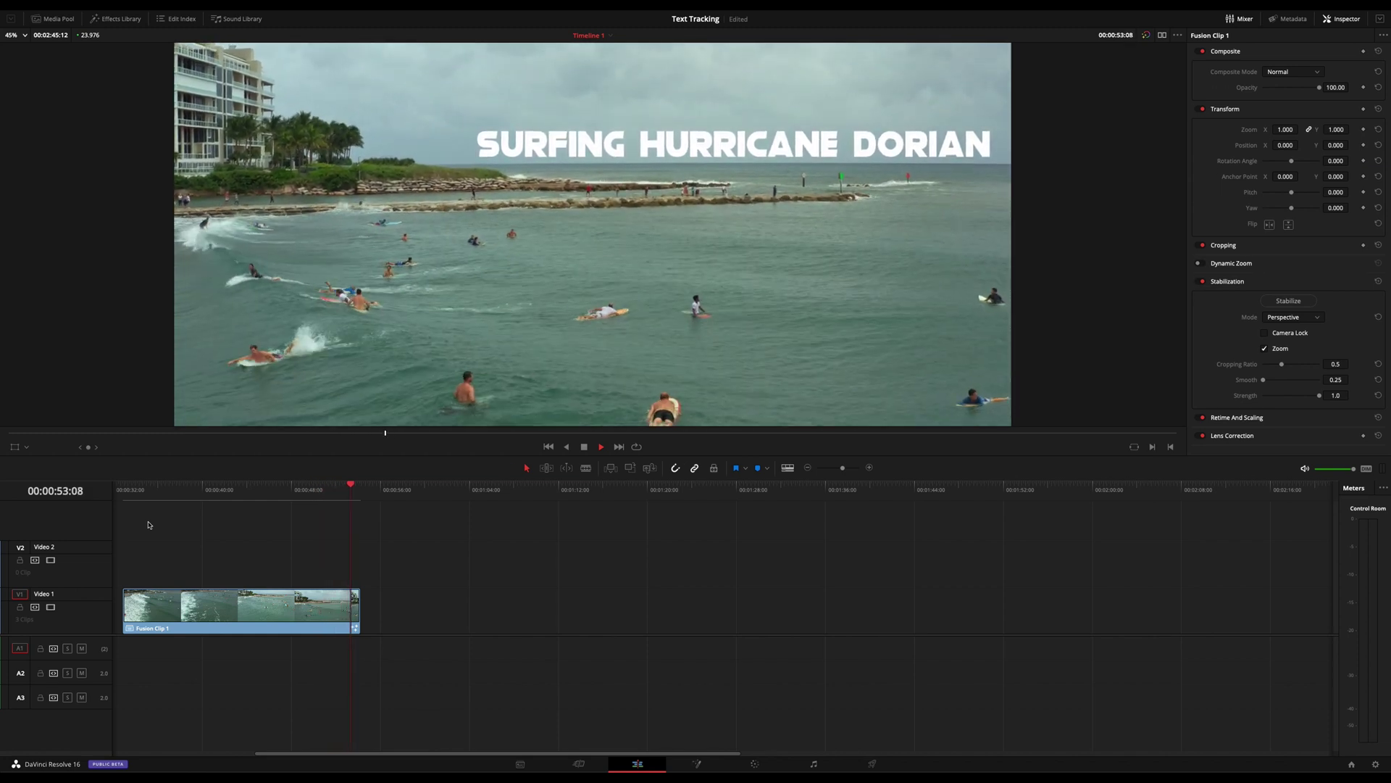
Delete the Fusion clip carrying the SURFING HURRICANE DORIAN title from the Video 1 track
{"action": "left_click", "coordinate": [147, 524]}
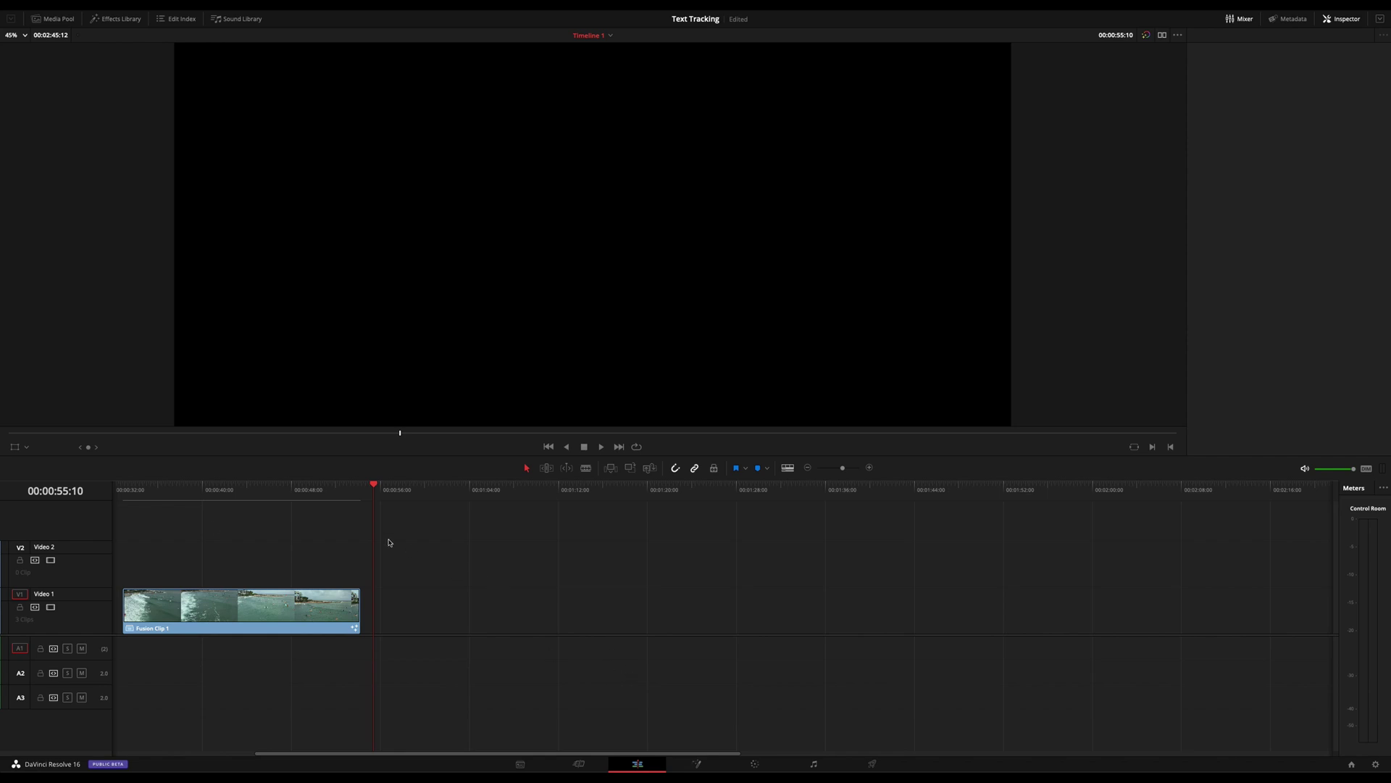
{"action": "left_click", "coordinate": [337, 497]}
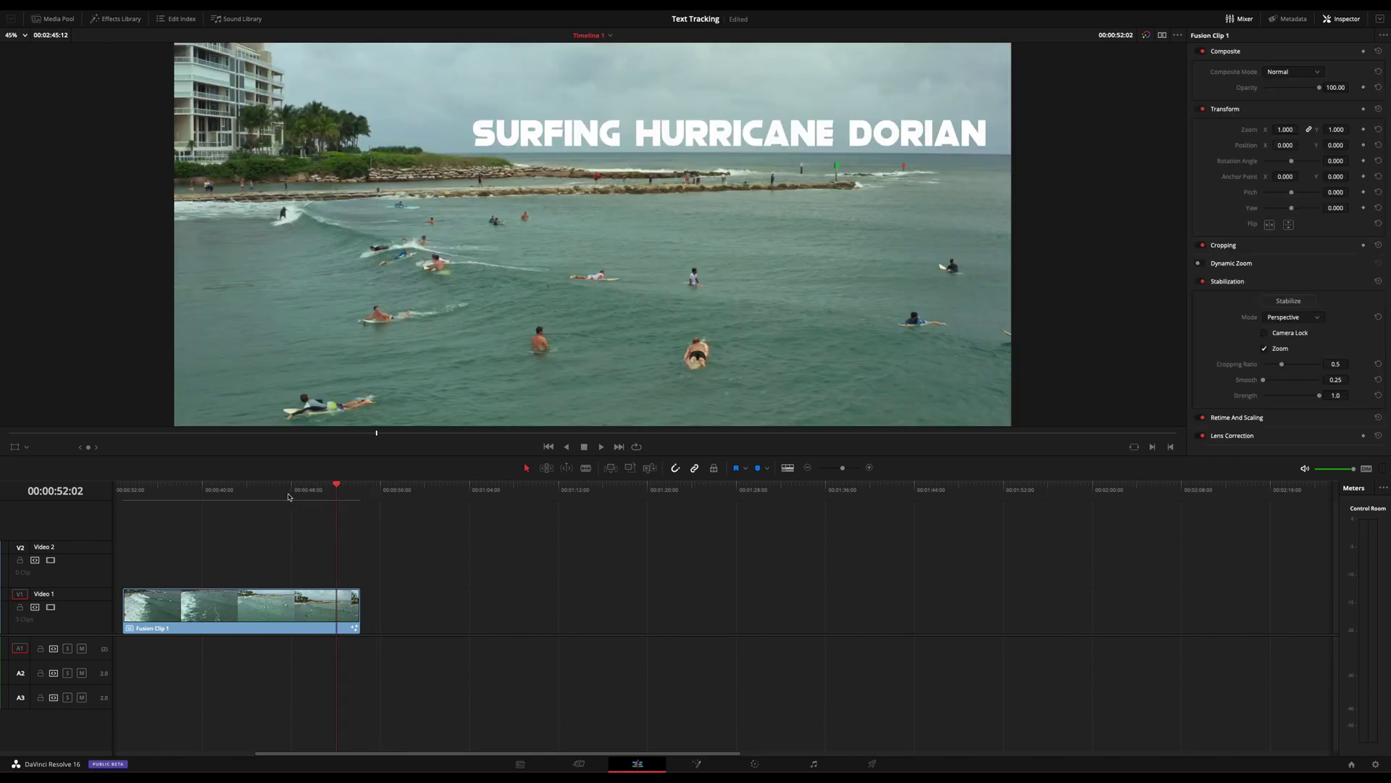
{"action": "left_click_drag", "start_coordinate": [294, 495], "coordinate": [187, 495]}
{"action": "left_click", "coordinate": [174, 609]}
{"action": "key", "text": "Delete"}
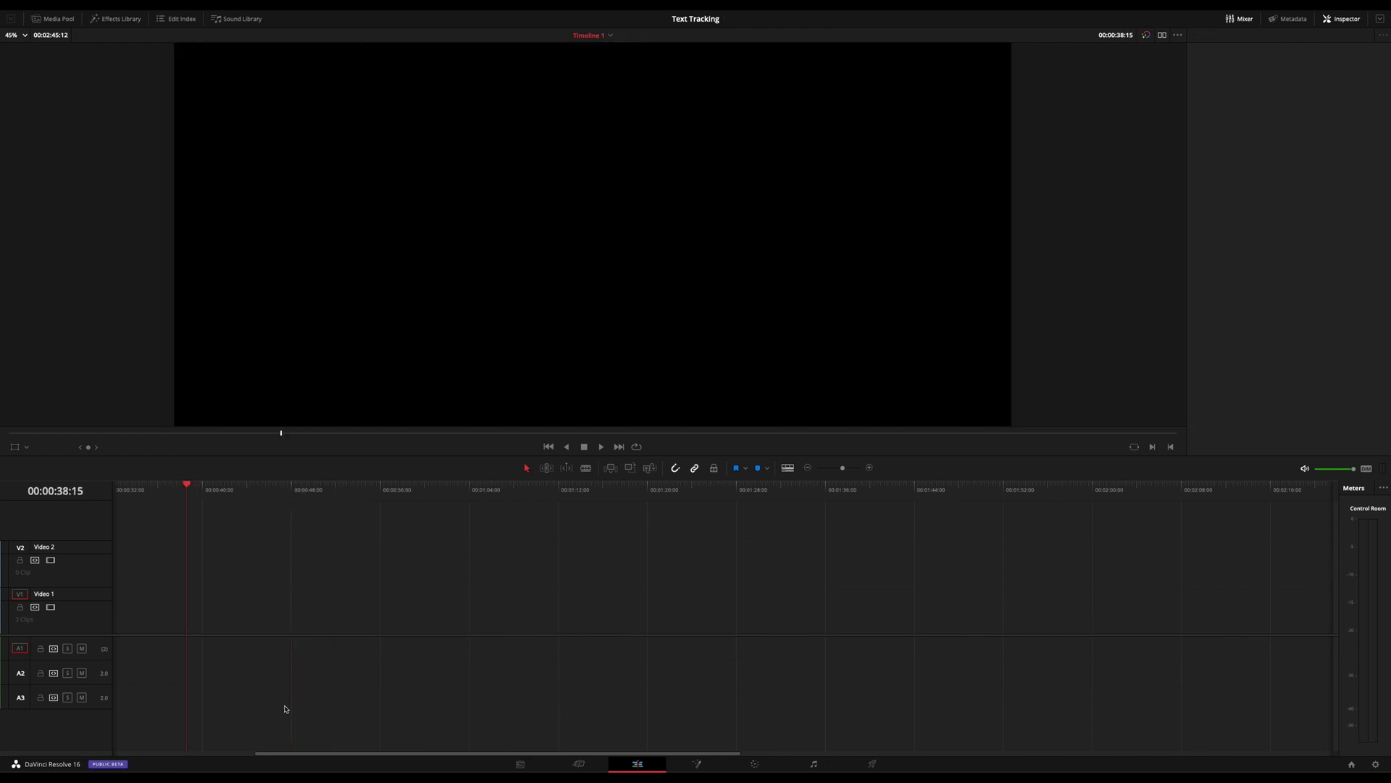
Convert the DJI_0772.MOV clip at the beginning of the timeline into a new Fusion clip
{"action": "left_click_drag", "start_coordinate": [309, 756], "coordinate": [158, 736]}
{"action": "left_click_drag", "start_coordinate": [126, 487], "coordinate": [288, 488]}
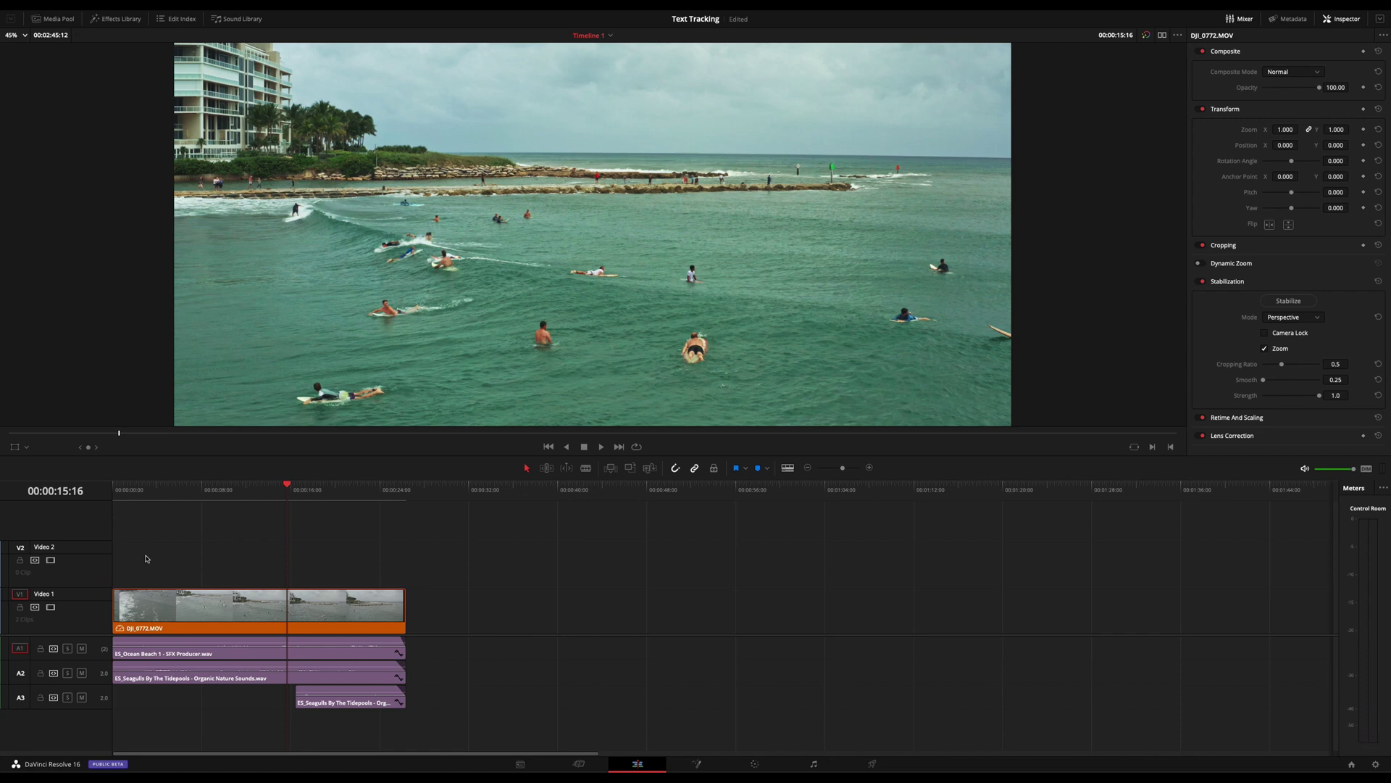
{"action": "left_click", "coordinate": [126, 491]}
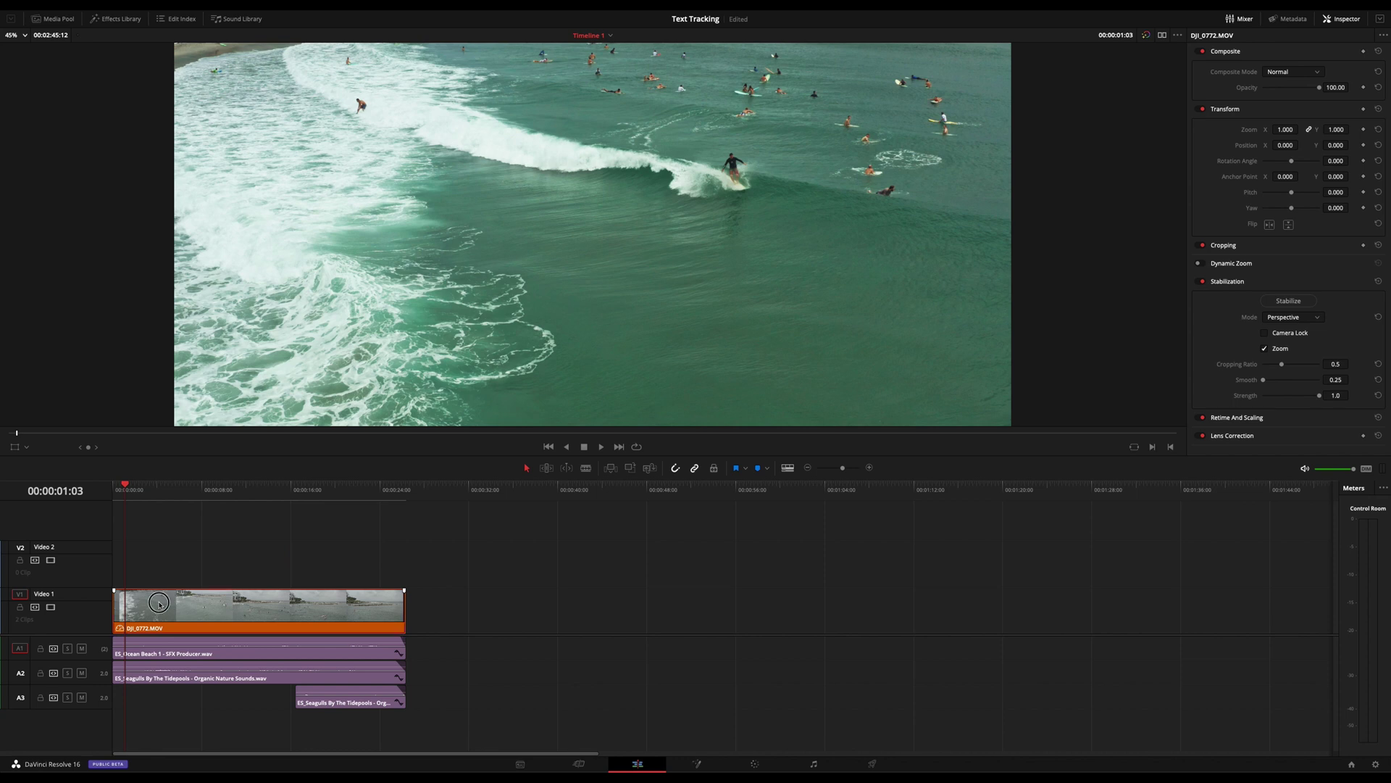
{"action": "right_click", "coordinate": [160, 601]}
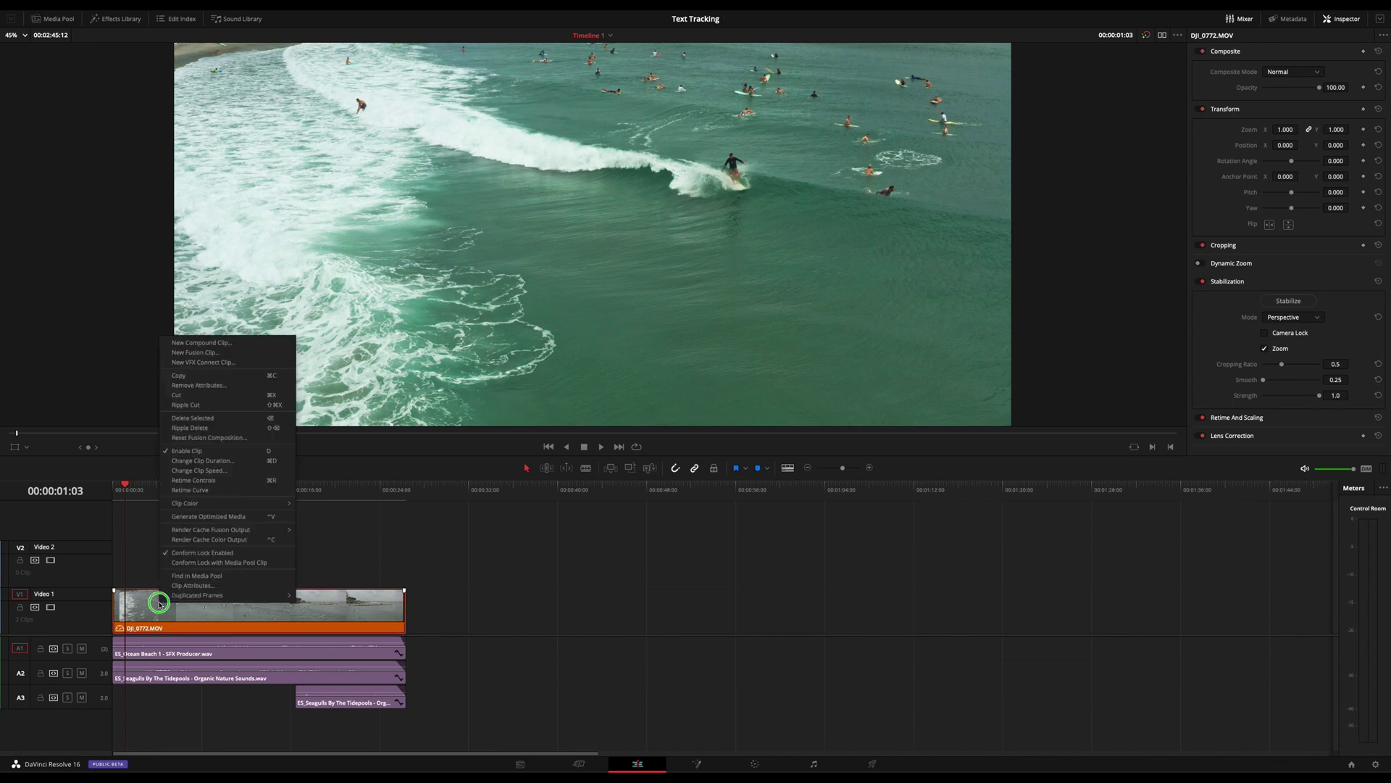
{"action": "left_click", "coordinate": [208, 353]}
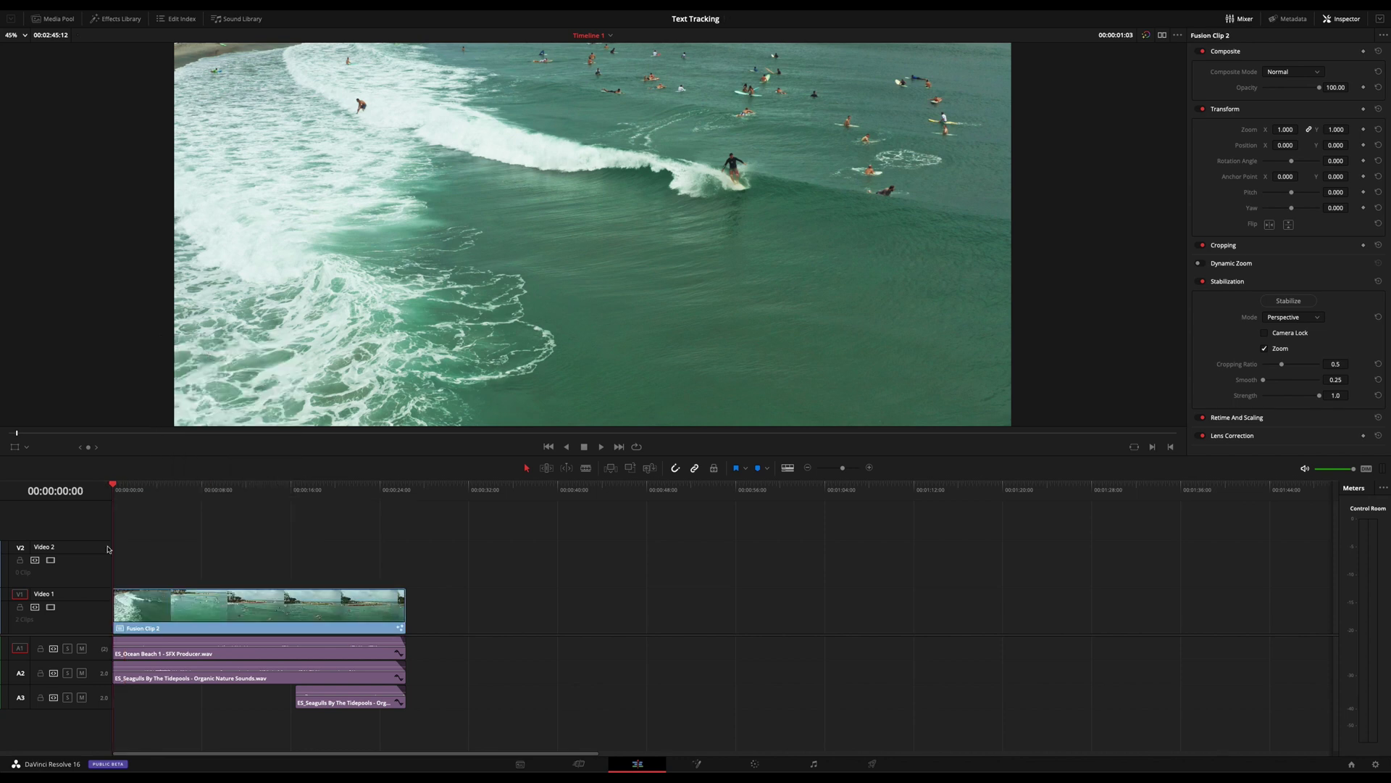
Place the playhead at the start of the new Fusion clip and open the clip in the Fusion page
{"action": "left_click", "coordinate": [109, 484]}
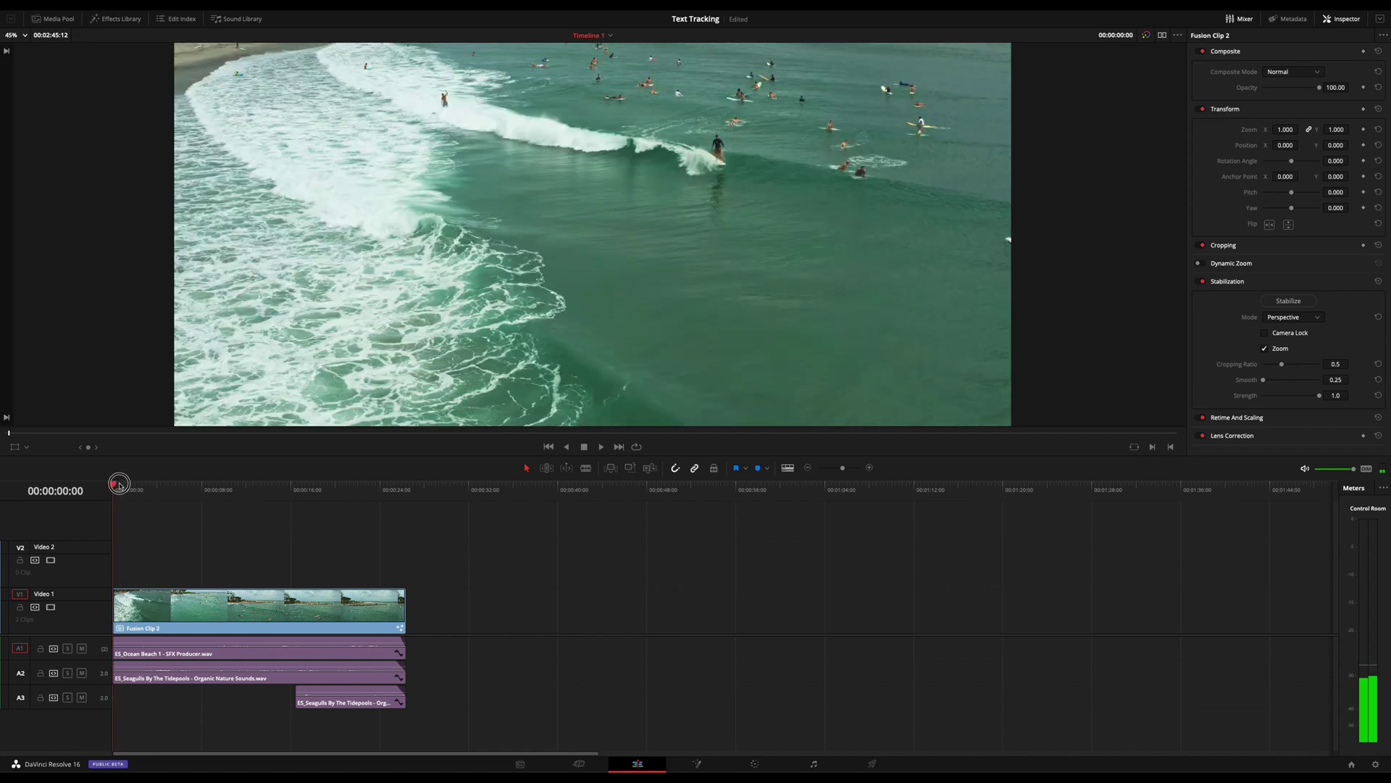
{"action": "left_click", "coordinate": [245, 626]}
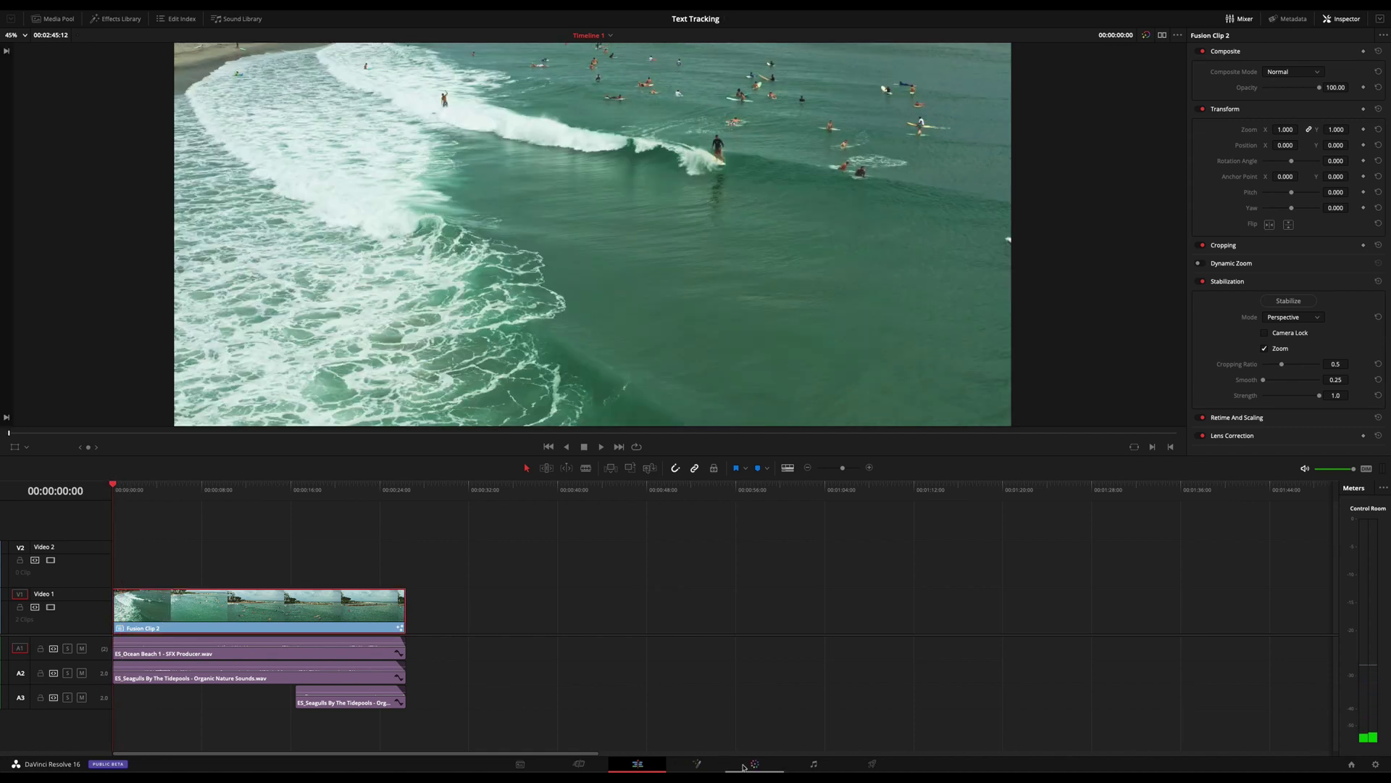
{"action": "left_click", "coordinate": [697, 765]}
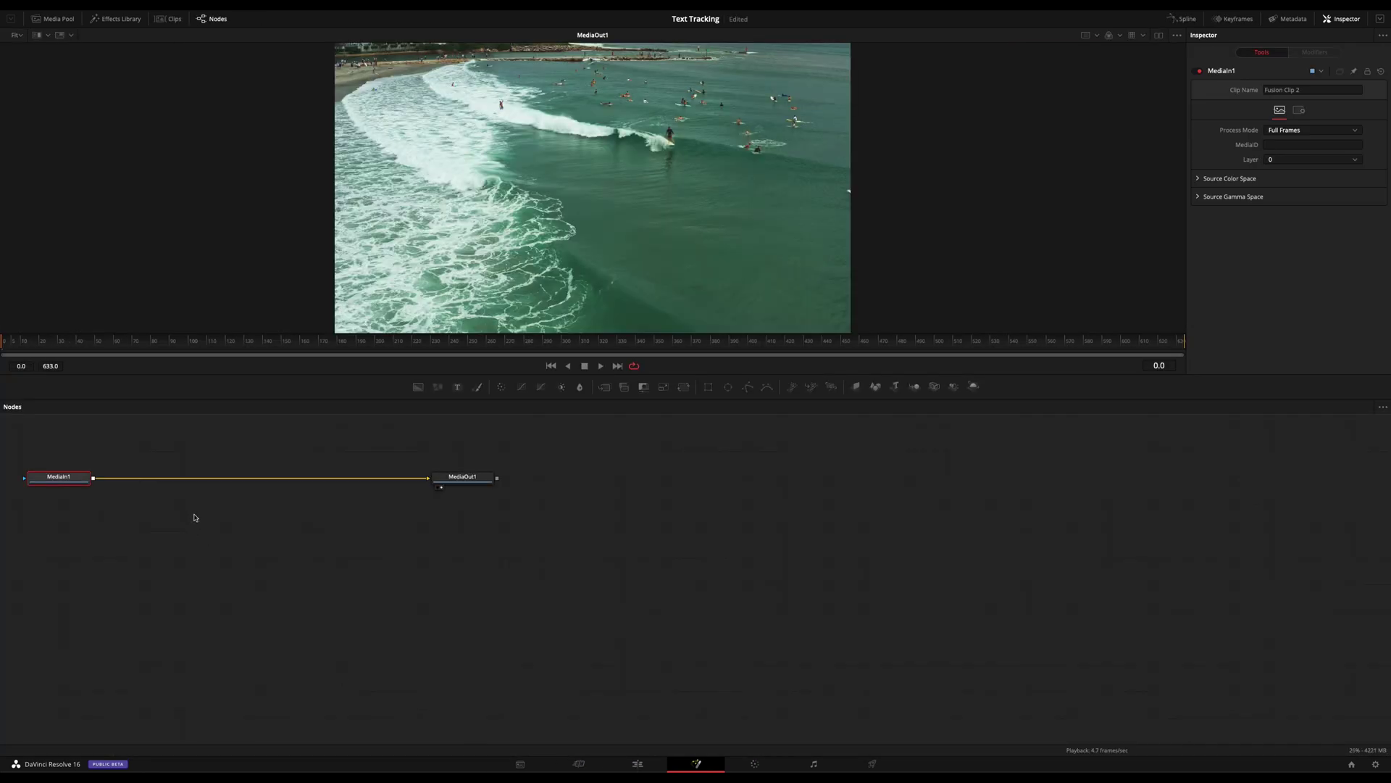
Arrange the Fusion workspace with MediaIn1 and MediaOut1 placed centrally and apart, a full-height Inspector and an enlarged viewer
{"action": "left_click_drag", "start_coordinate": [480, 471], "coordinate": [945, 512]}
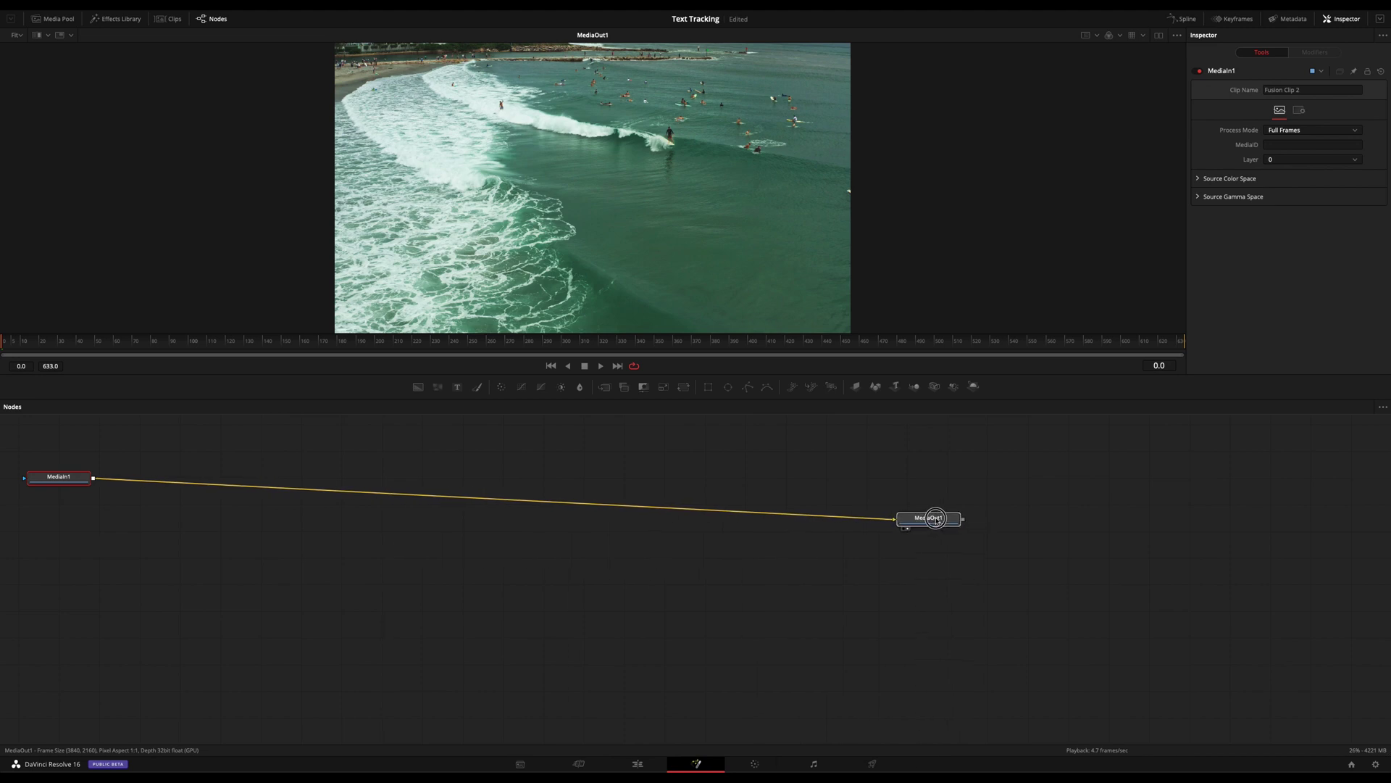
{"action": "left_click", "coordinate": [1382, 19]}
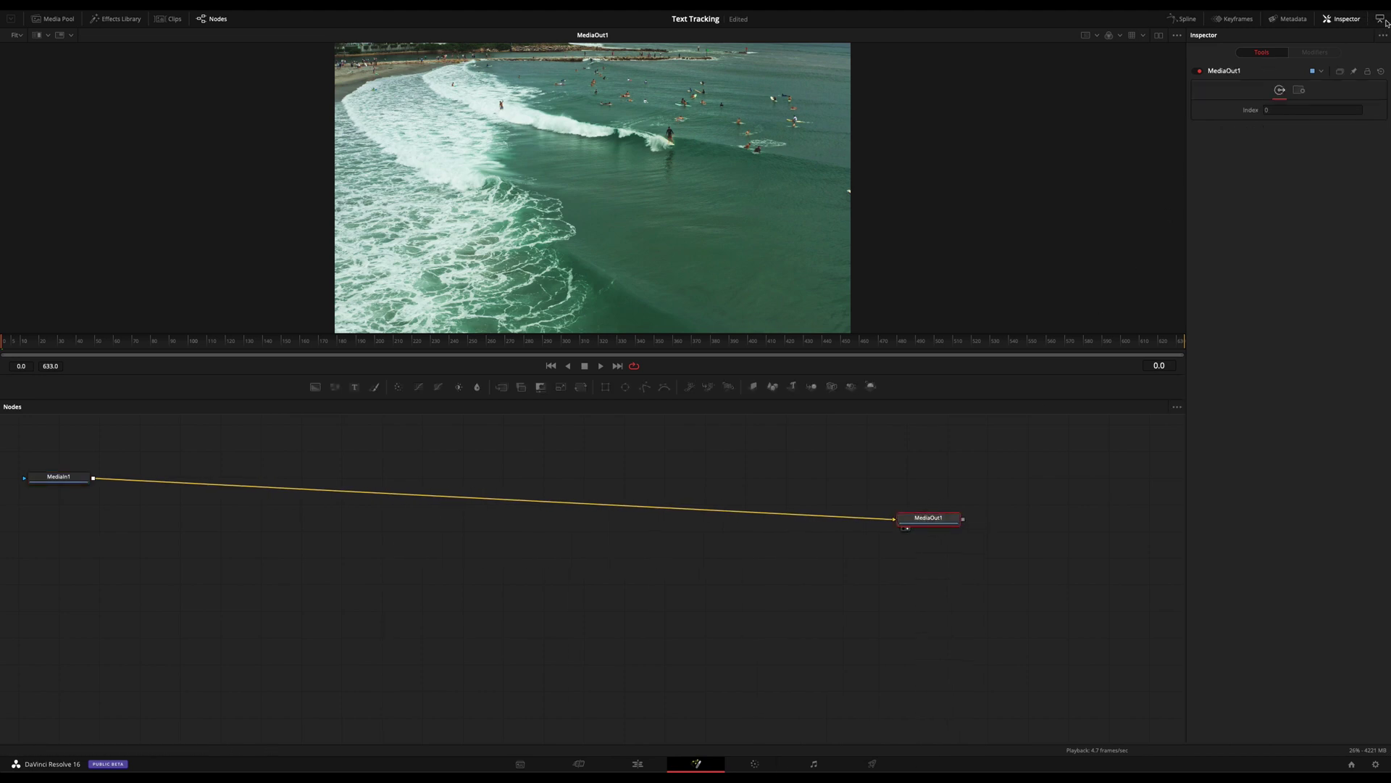
{"action": "left_click_drag", "start_coordinate": [65, 478], "coordinate": [459, 529]}
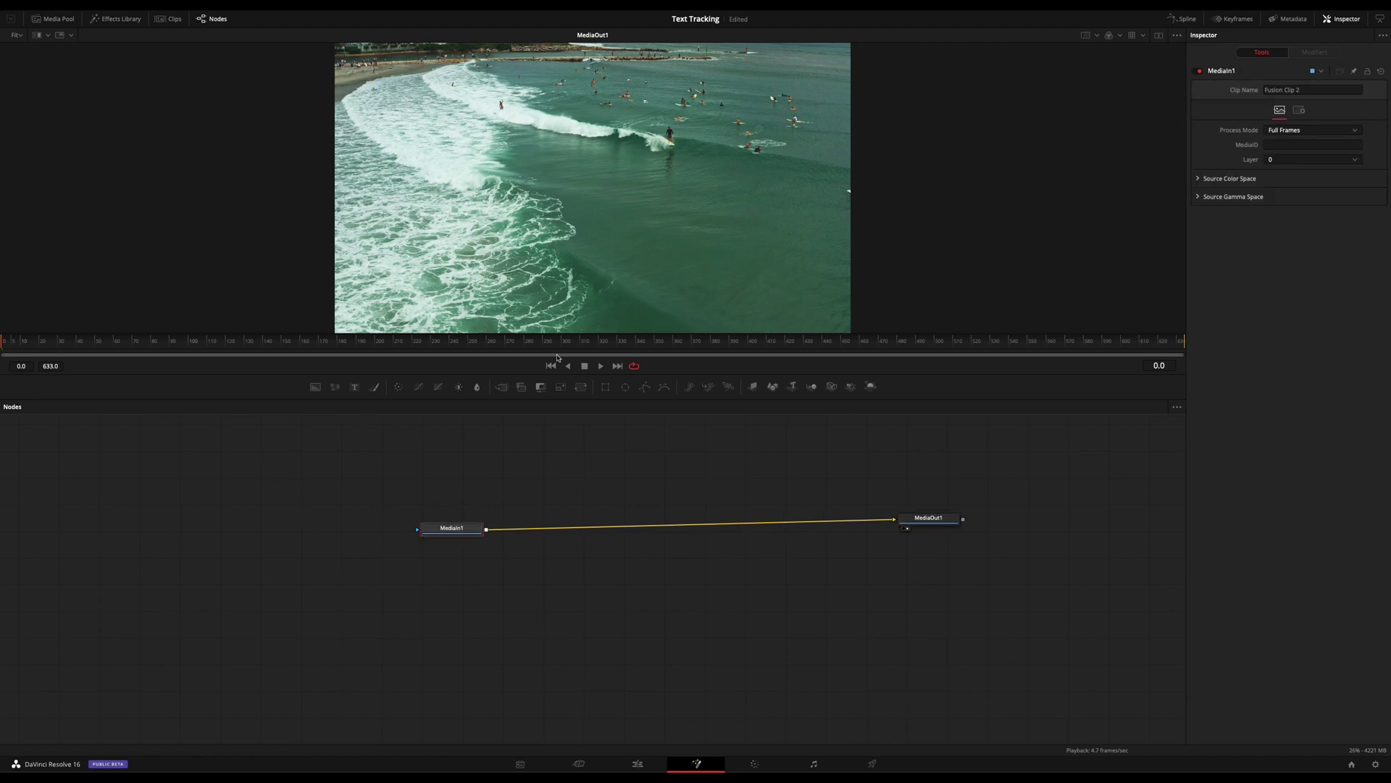
{"action": "left_click_drag", "start_coordinate": [618, 384], "coordinate": [627, 478]}
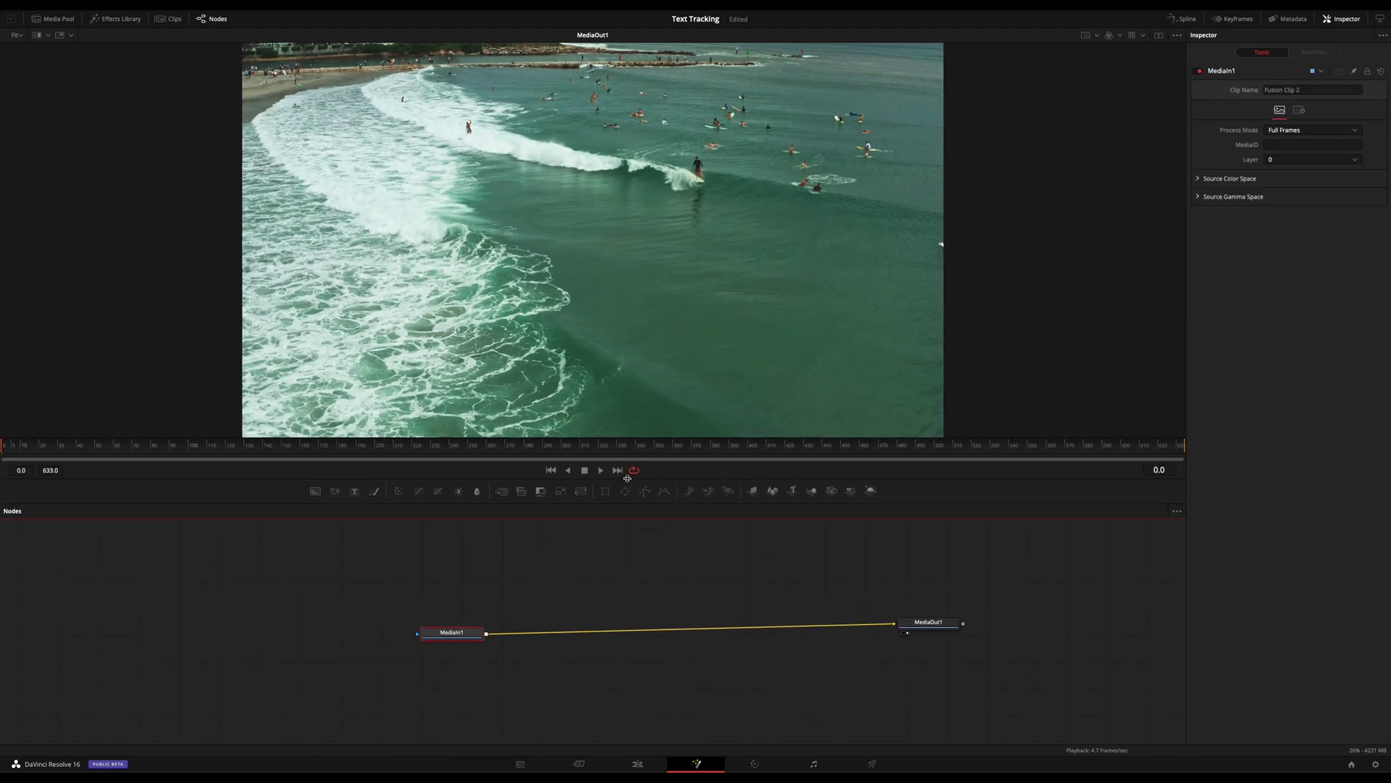
Add a Tracker node between MediaIn1 and MediaOut1, placed just after MediaIn1
{"action": "left_click_drag", "start_coordinate": [262, 447], "coordinate": [517, 448]}
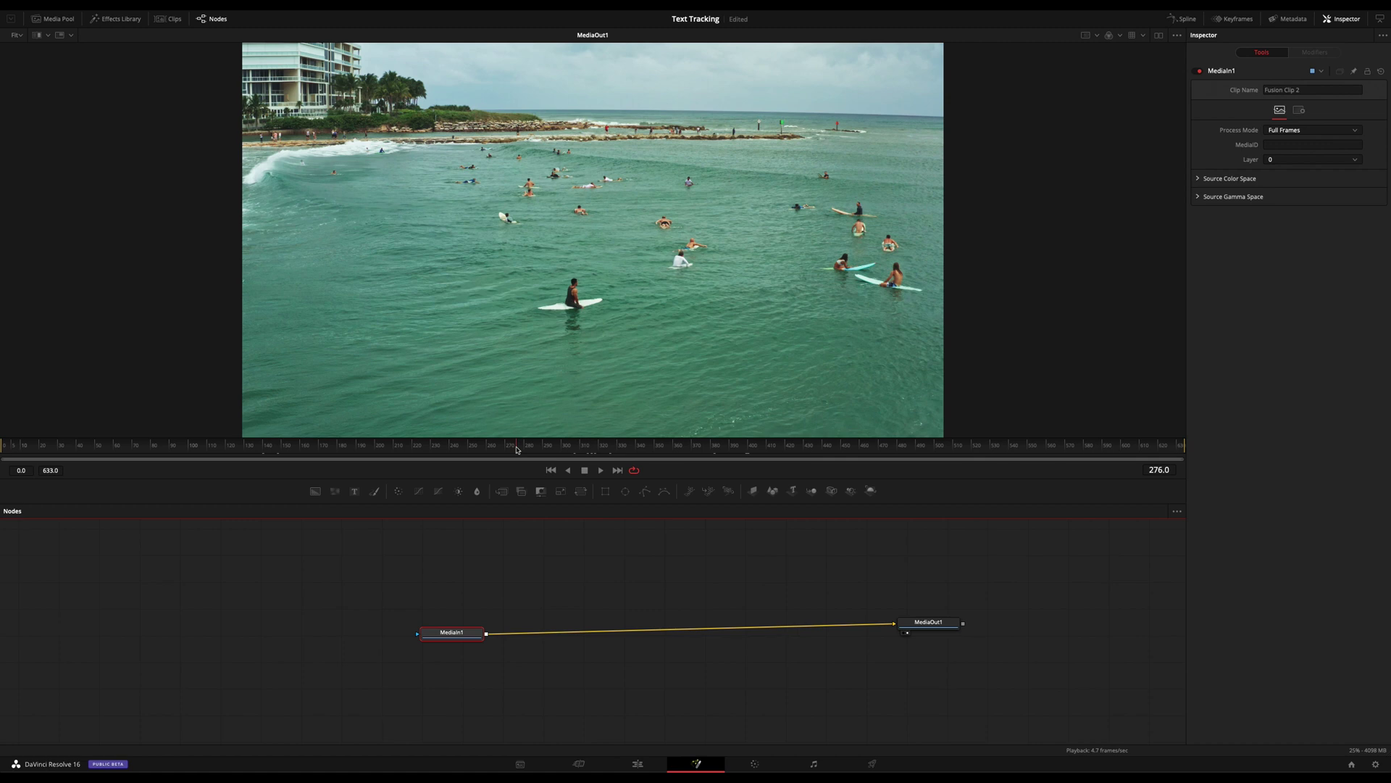
{"action": "left_click_drag", "start_coordinate": [452, 633], "coordinate": [418, 611]}
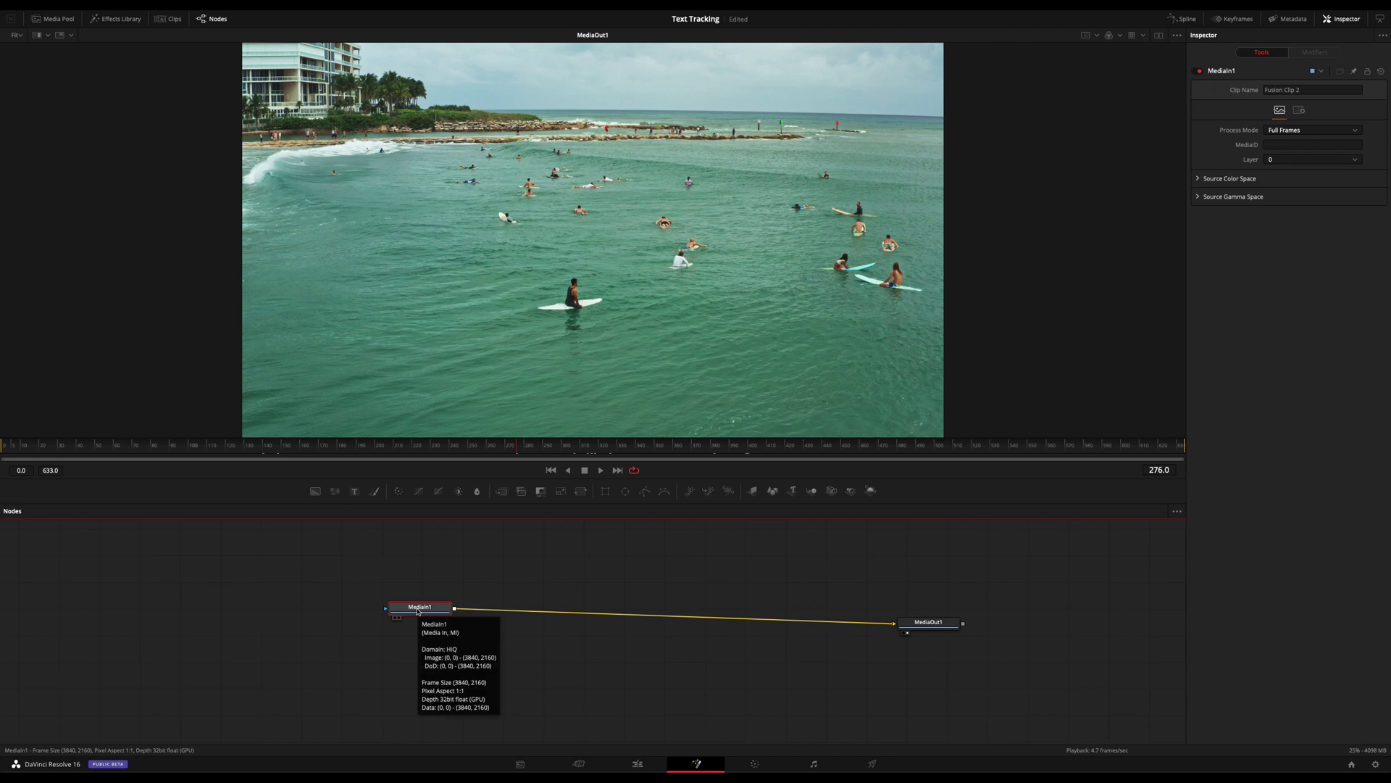
{"action": "key", "text": "shift+space"}
{"action": "type", "text": "dro"}
{"action": "key", "text": "BackSpace"}
{"action": "key", "text": "BackSpace"}
{"action": "key", "text": "BackSpace"}
{"action": "type", "text": "tra"}
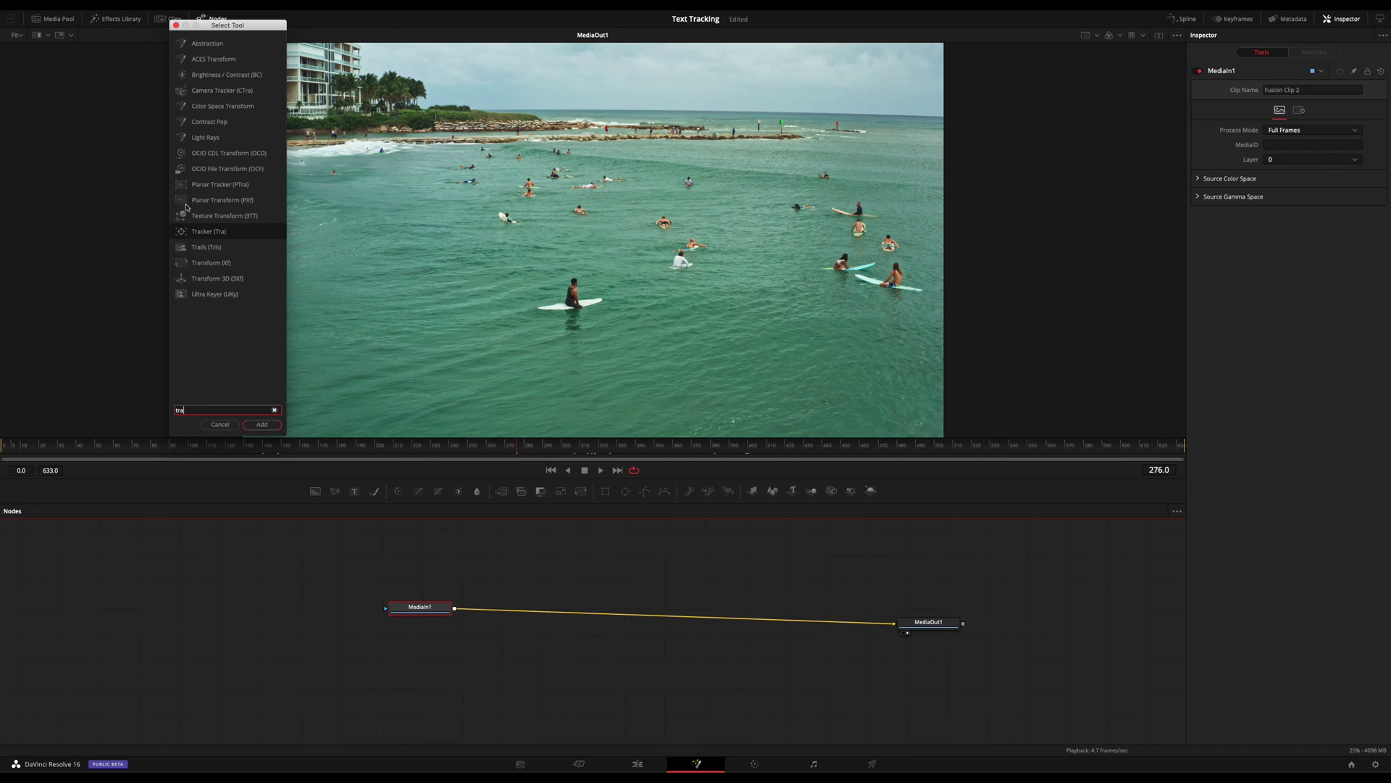
{"action": "key", "text": "BackSpace"}
{"action": "key", "text": "BackSpace"}
{"action": "key", "text": "BackSpace"}
{"action": "type", "text": "Tracker"}
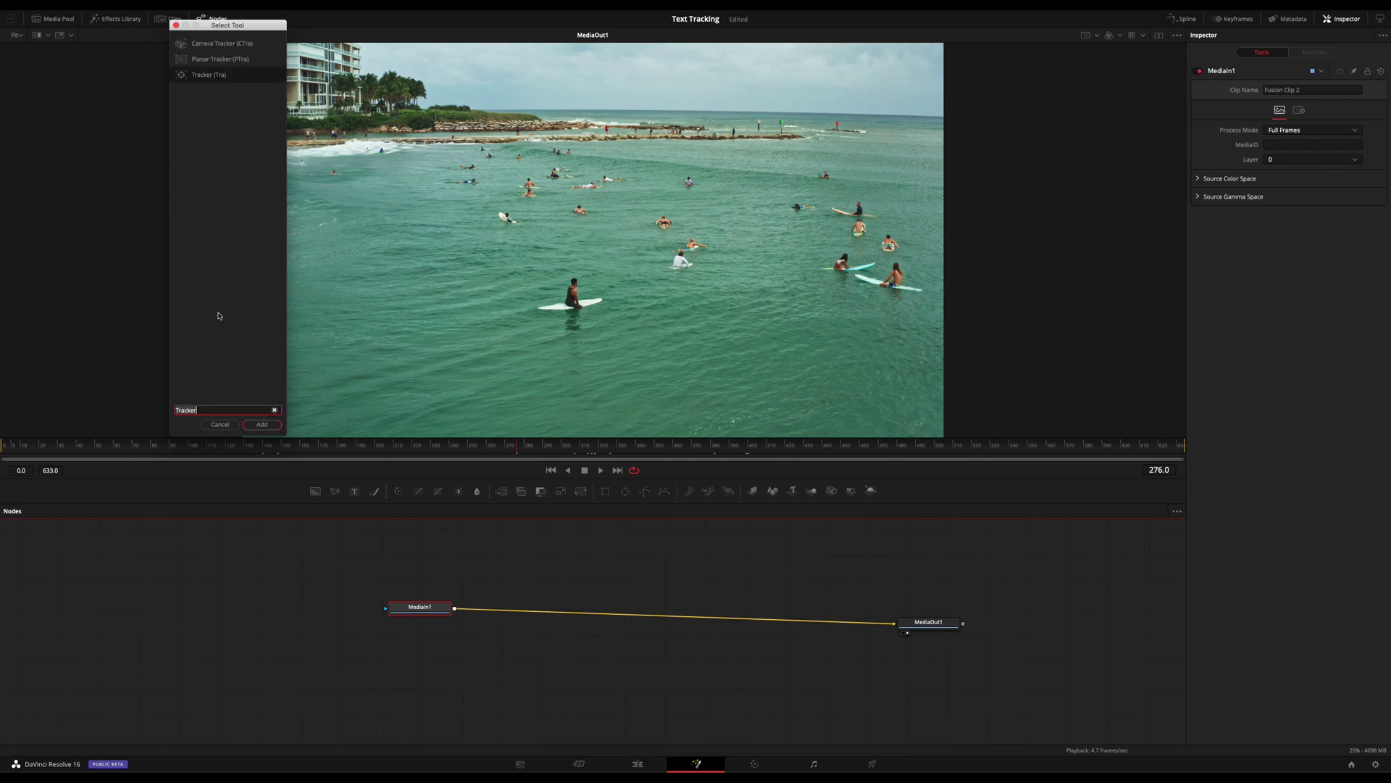
{"action": "left_click", "coordinate": [263, 428]}
{"action": "left_click_drag", "start_coordinate": [512, 611], "coordinate": [541, 610]}
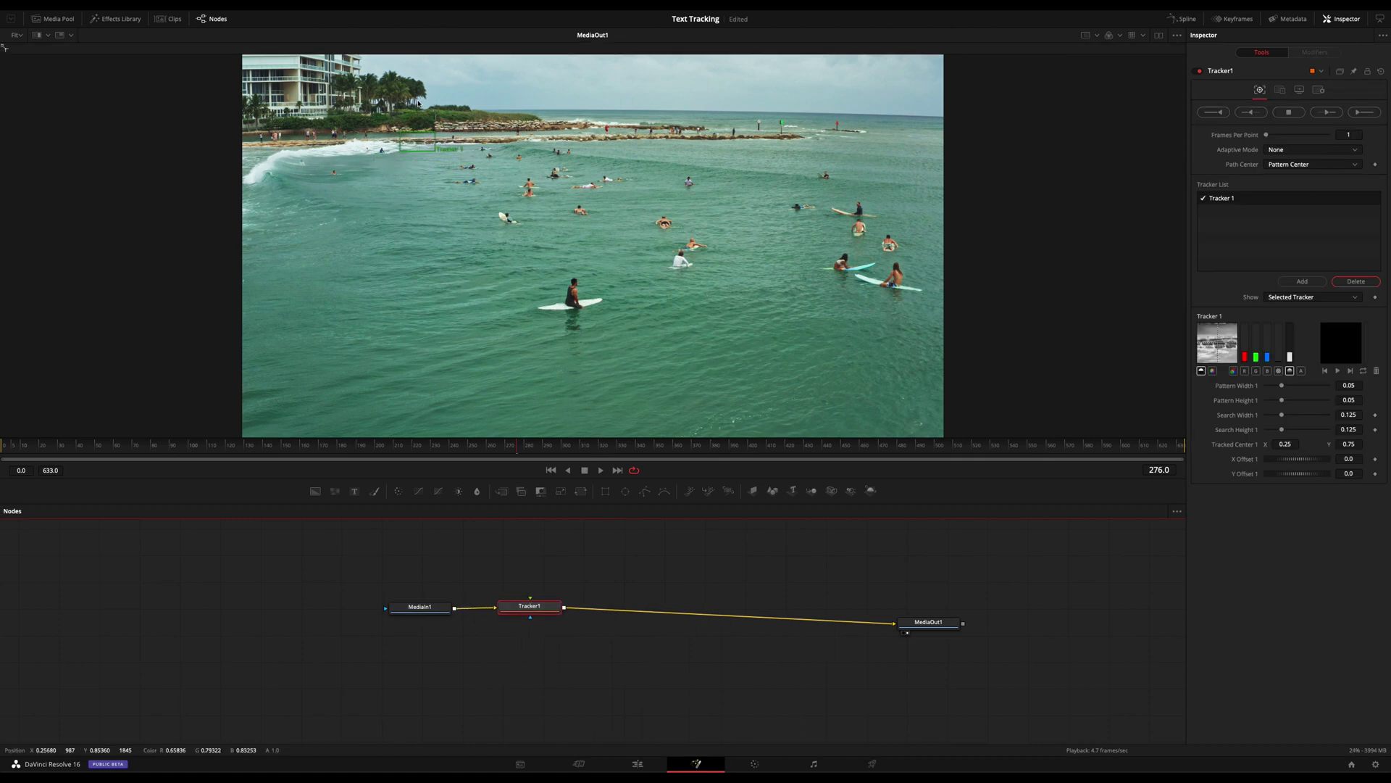
Return to frame 1 and place the Tracker 1 box over the red marker post near the top of the footage
{"action": "left_click", "coordinate": [402, 132]}
{"action": "left_click_drag", "start_coordinate": [402, 132], "coordinate": [690, 224]}
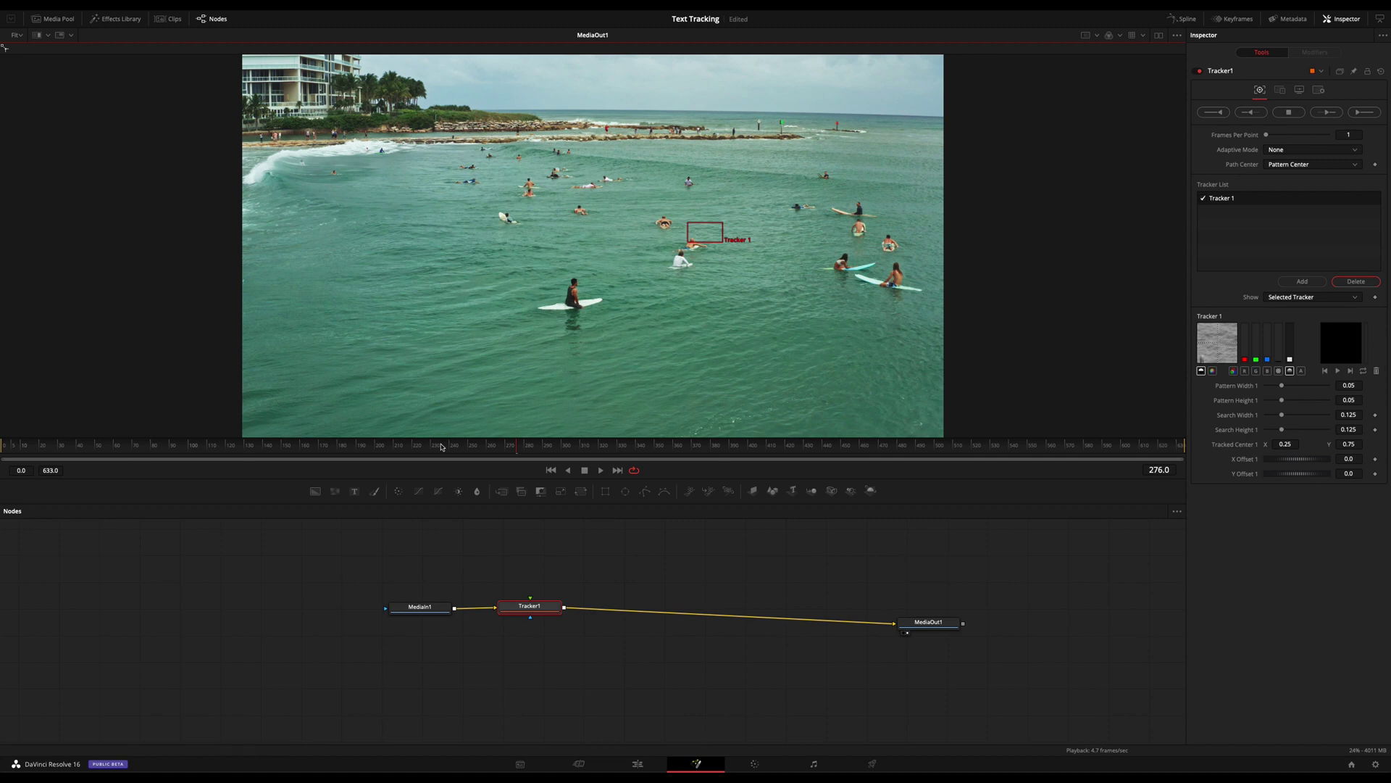
{"action": "left_click_drag", "start_coordinate": [441, 447], "coordinate": [219, 442]}
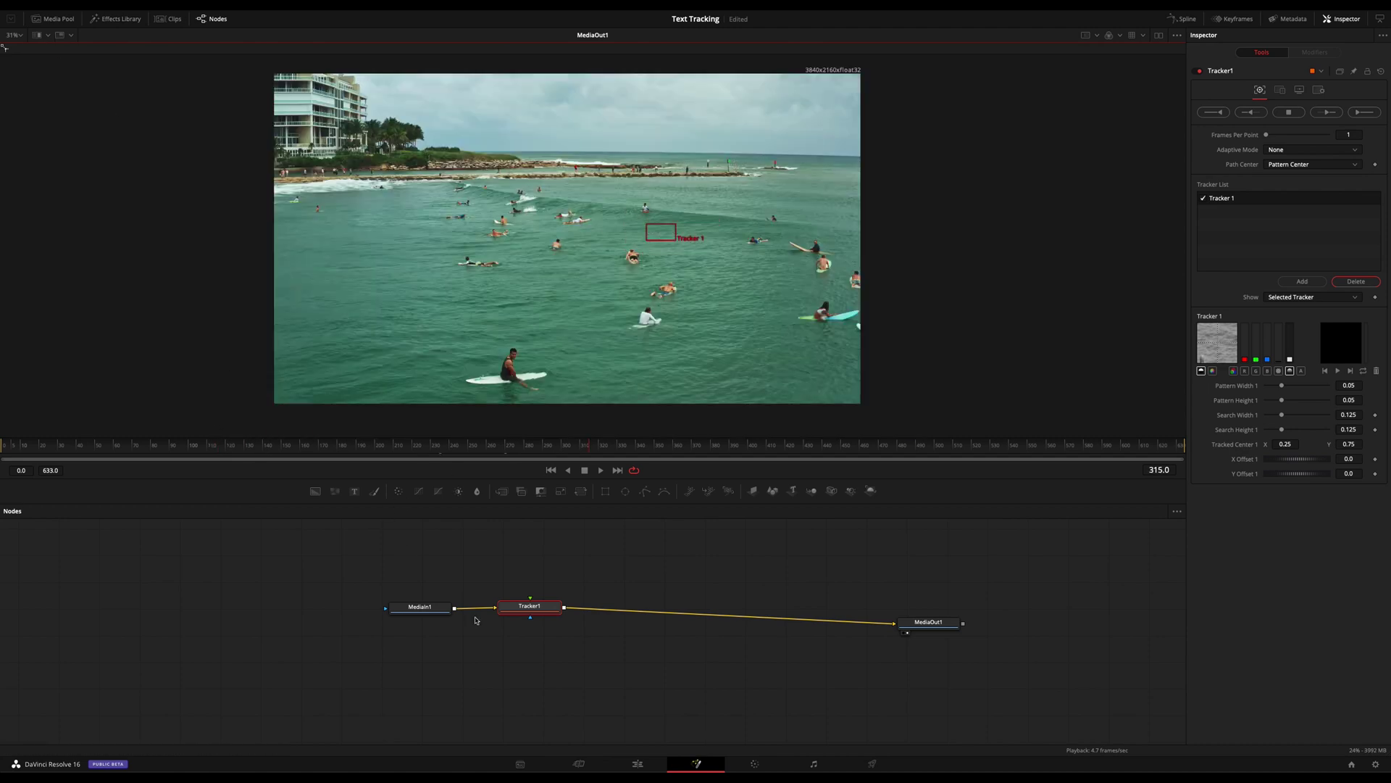
{"action": "left_click_drag", "start_coordinate": [512, 443], "coordinate": [5, 449]}
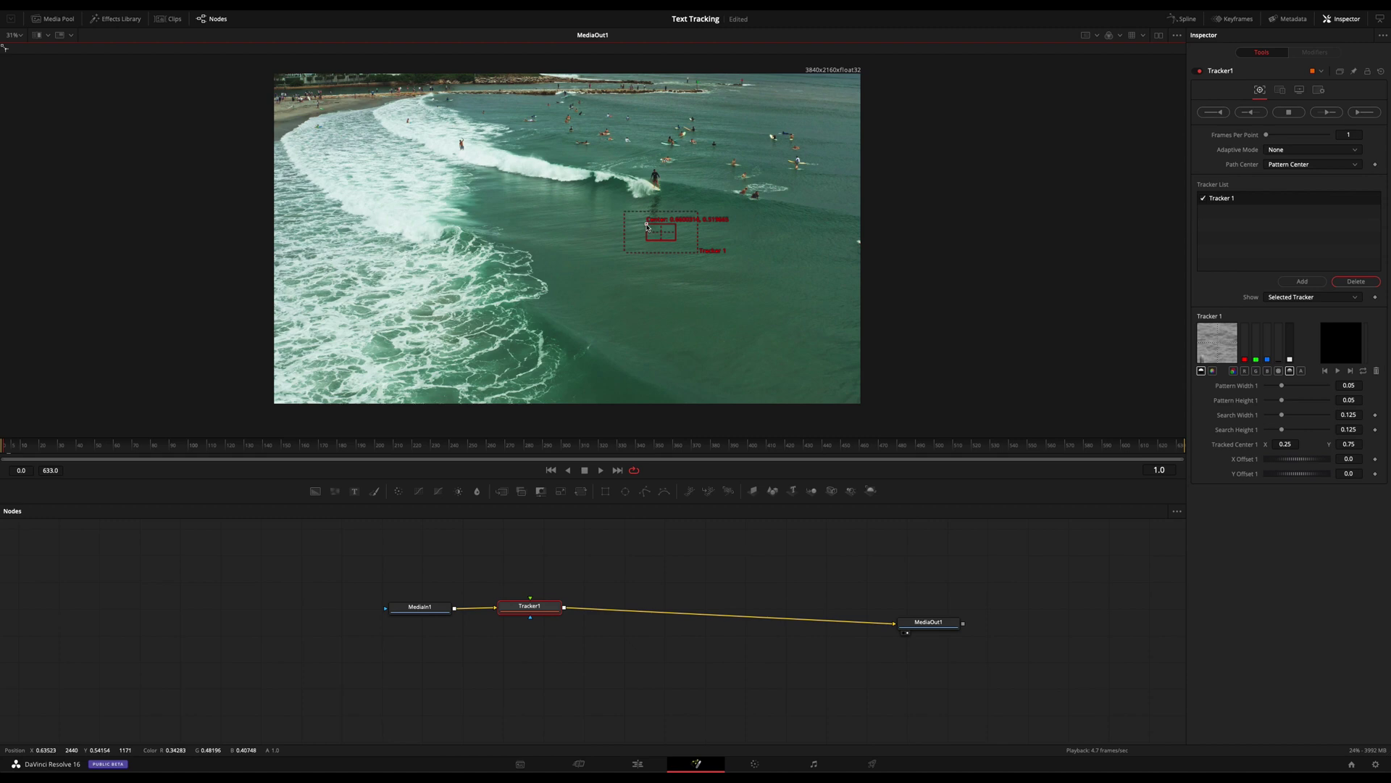
{"action": "left_click_drag", "start_coordinate": [647, 226], "coordinate": [728, 75]}
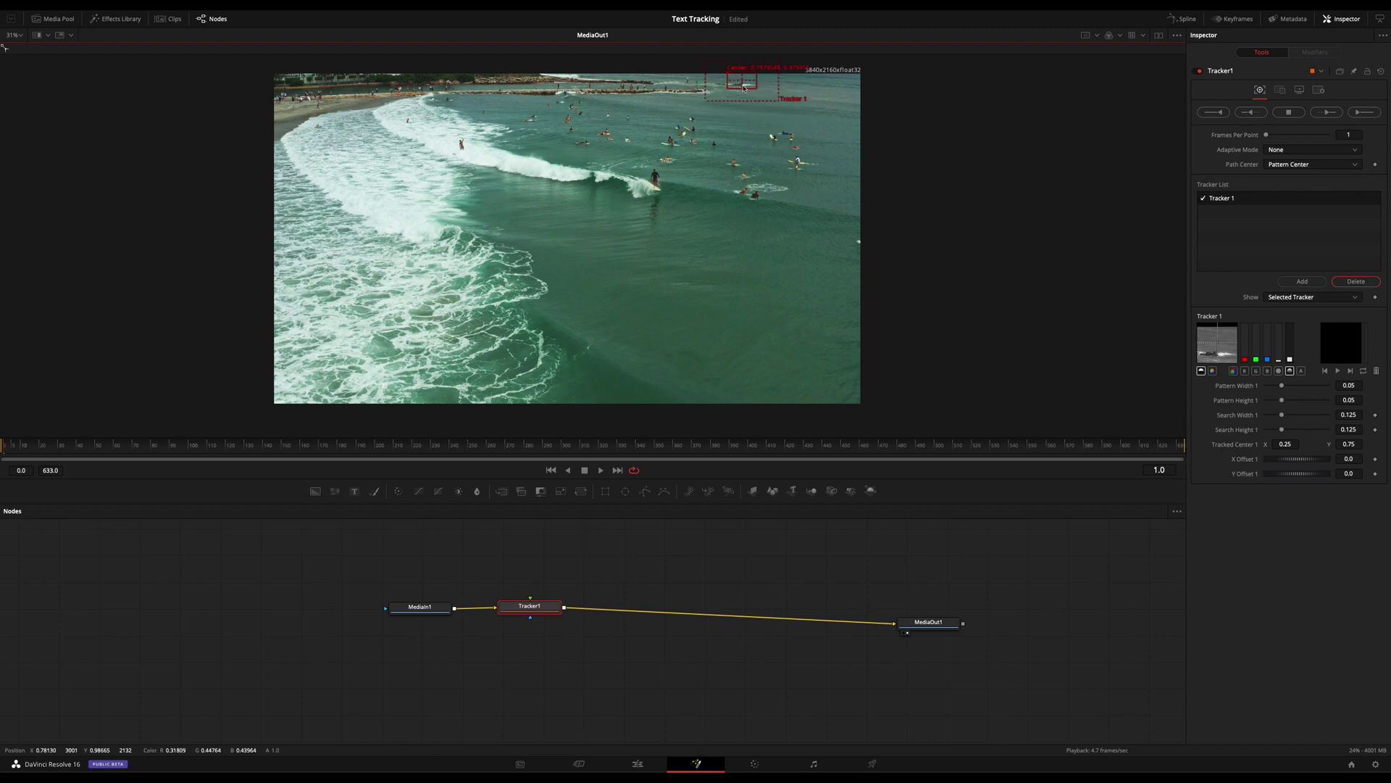
Shrink the Tracker 1 pattern box to about 0.0034 wide by 0.0123 high and set its channel to full color
{"action": "left_click_drag", "start_coordinate": [757, 90], "coordinate": [747, 84]}
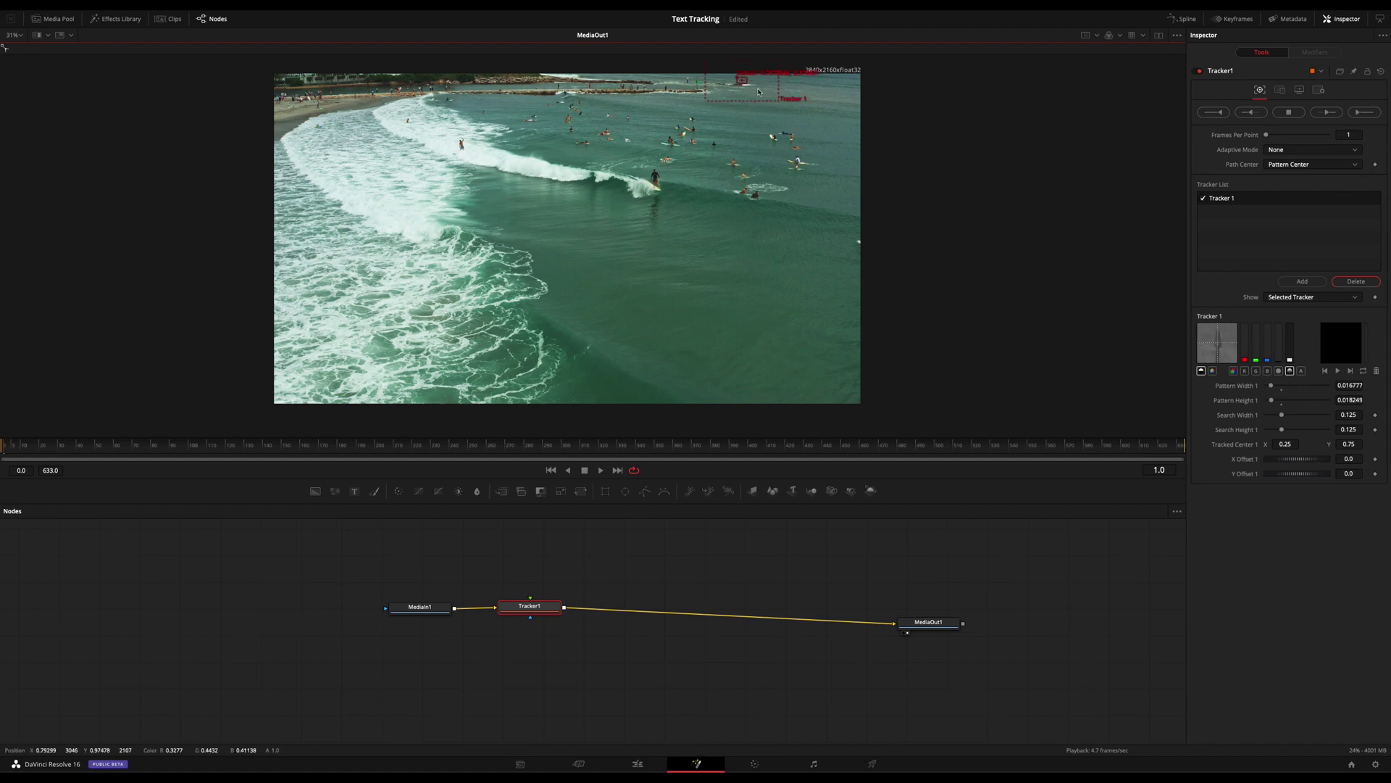
{"action": "left_click_drag", "start_coordinate": [746, 86], "coordinate": [742, 83]}
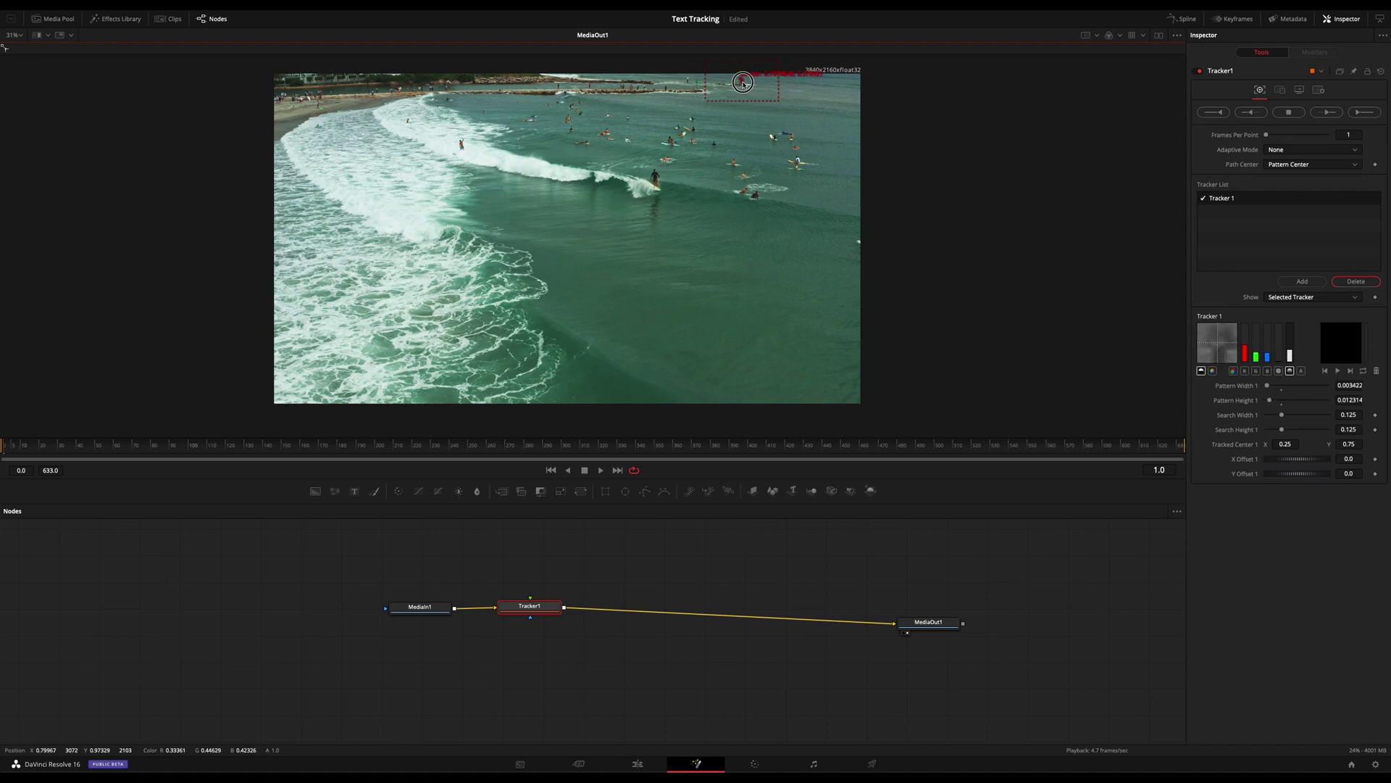
{"action": "left_click", "coordinate": [1234, 372]}
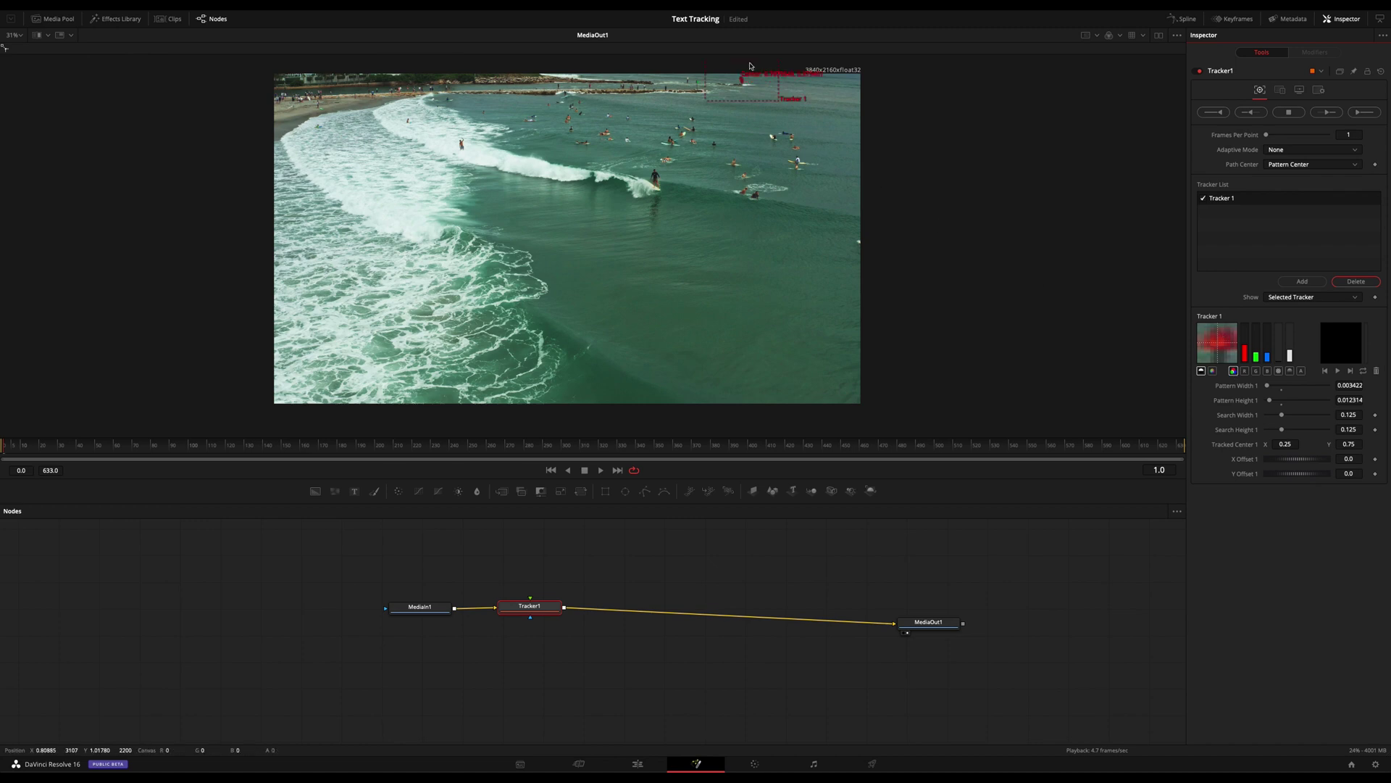
Centre the Tracker 1 pattern box precisely on the red part of the marker post
{"action": "scroll", "coordinate": [740, 82], "scroll_direction": "up", "scroll_amount": 10}
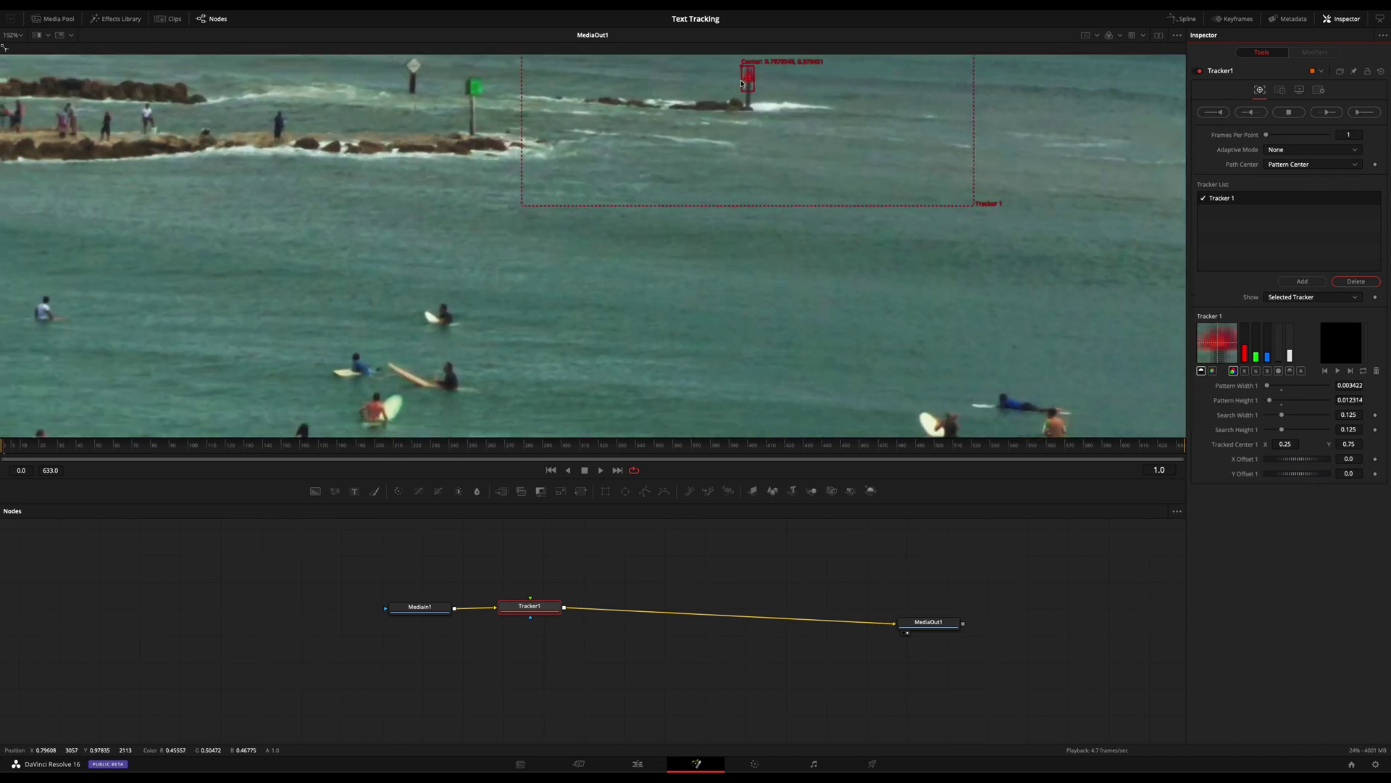
{"action": "scroll", "coordinate": [740, 82], "scroll_direction": "up", "scroll_amount": 3}
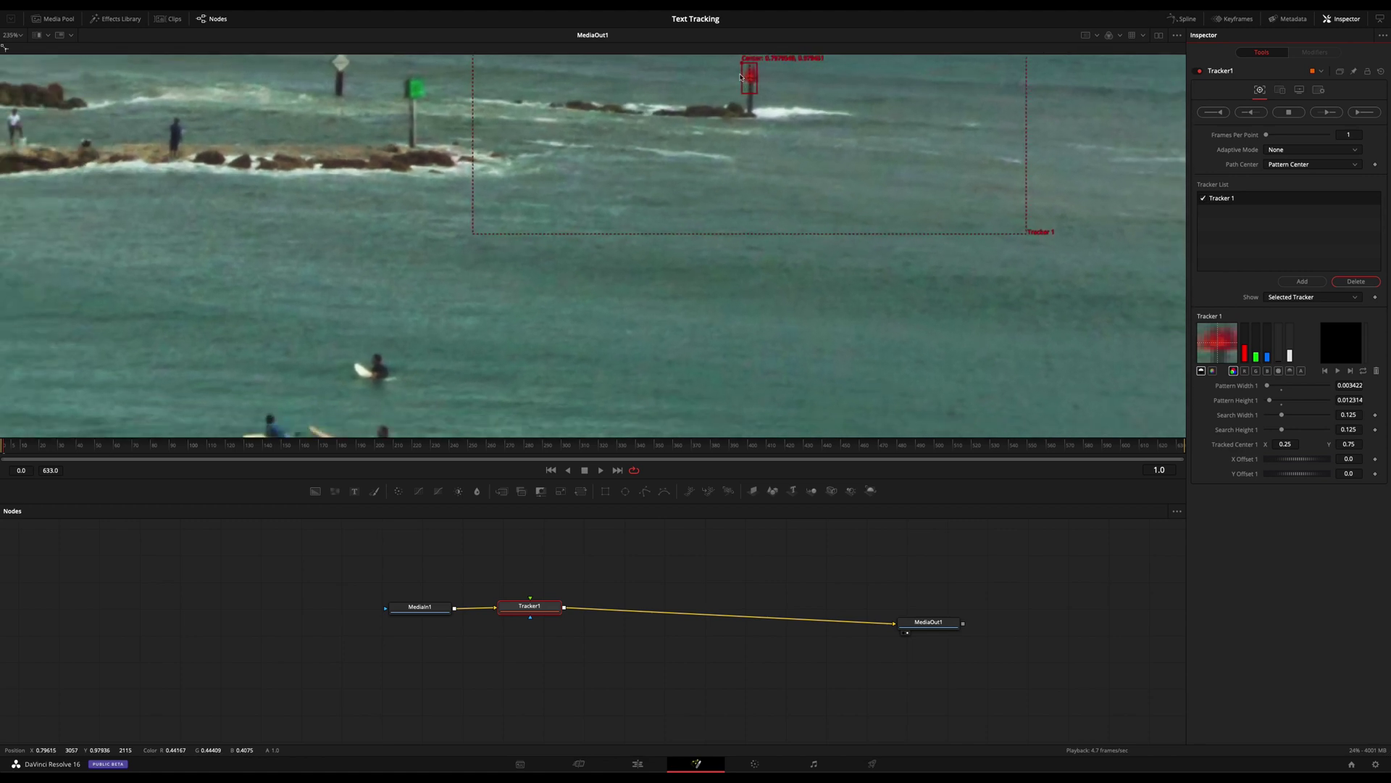
{"action": "left_click_drag", "start_coordinate": [742, 65], "coordinate": [743, 64]}
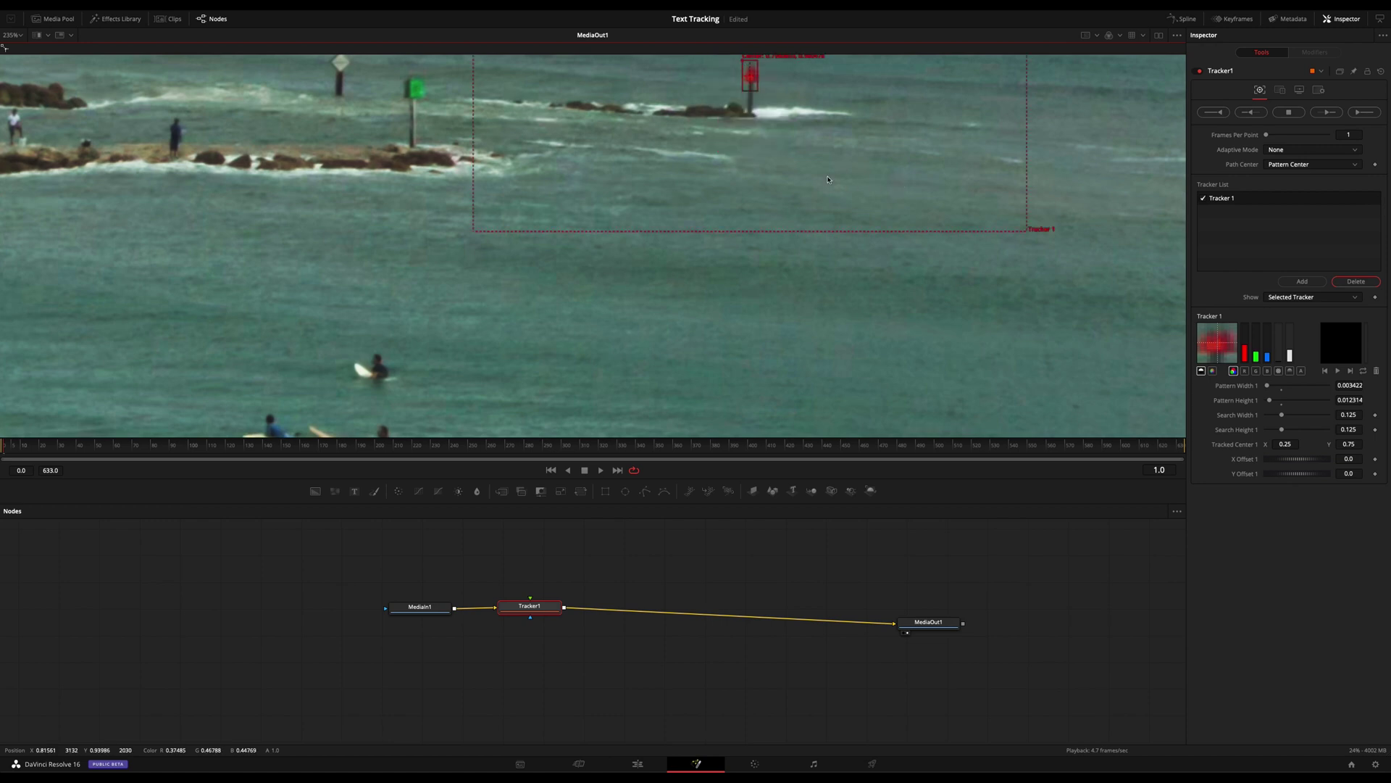
Reduce Tracker 1's search area around the red marker to about 0.043 wide by 0.069 high
{"action": "scroll", "coordinate": [828, 179], "scroll_direction": "down", "scroll_amount": 10}
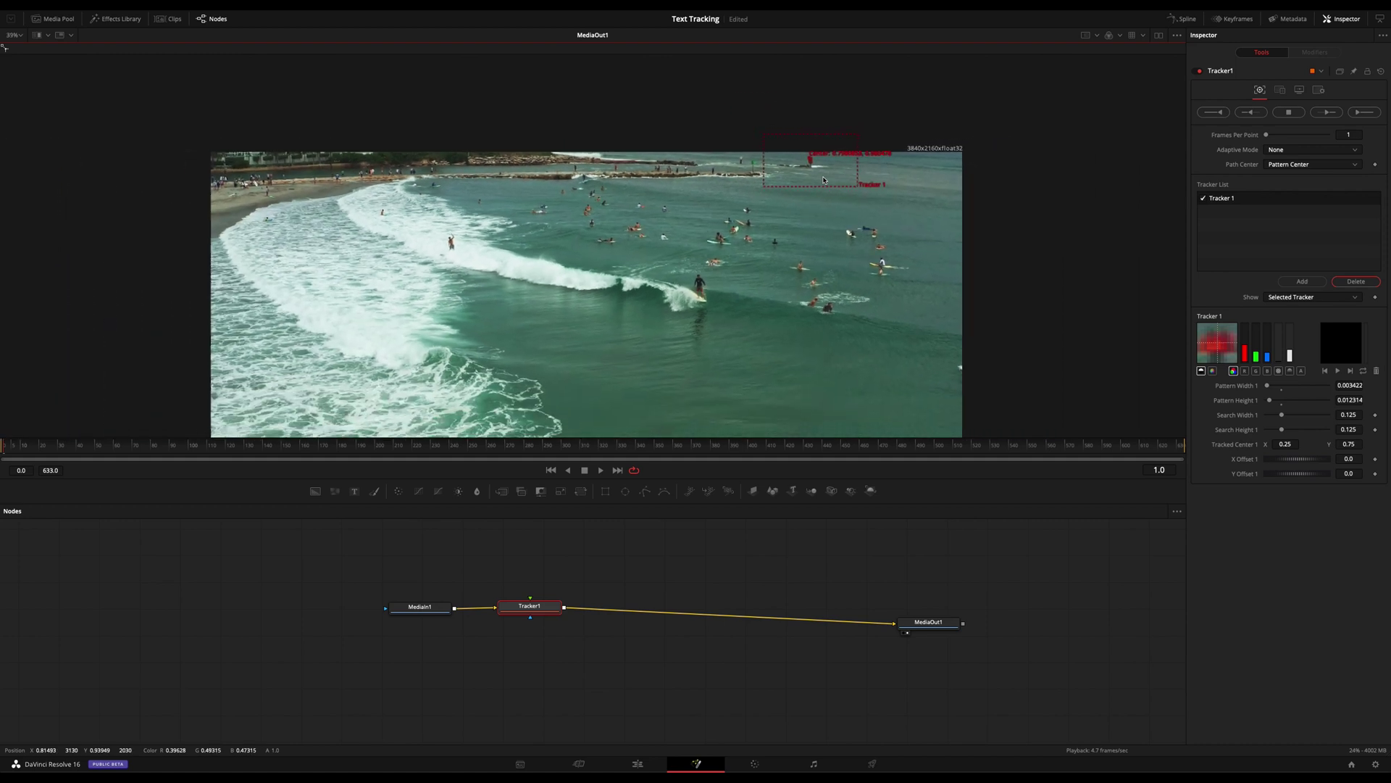
{"action": "scroll", "coordinate": [834, 183], "scroll_direction": "up", "scroll_amount": 1}
{"action": "left_click_drag", "start_coordinate": [858, 189], "coordinate": [830, 173]}
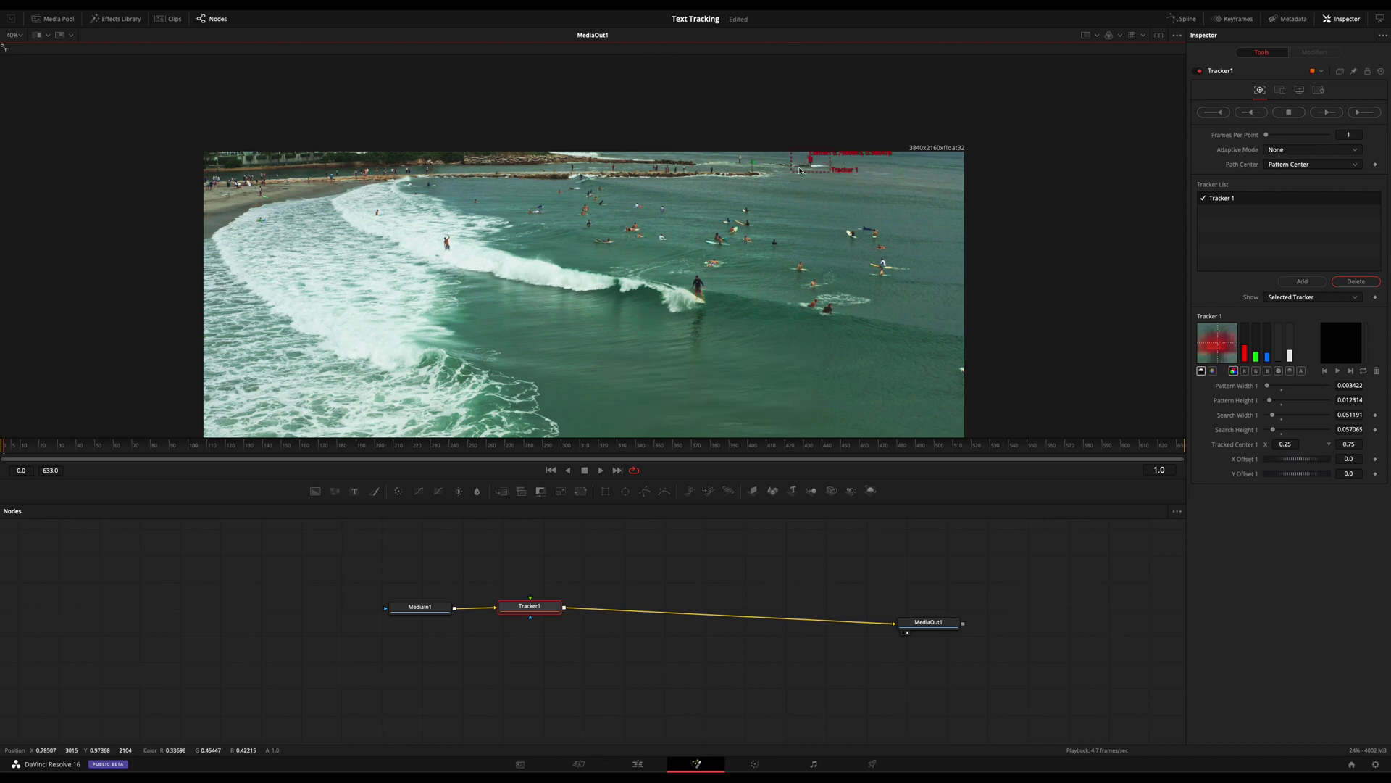
{"action": "left_click_drag", "start_coordinate": [831, 174], "coordinate": [824, 177]}
{"action": "left_click_drag", "start_coordinate": [796, 175], "coordinate": [795, 176]}
{"action": "left_click", "coordinate": [14, 35]}
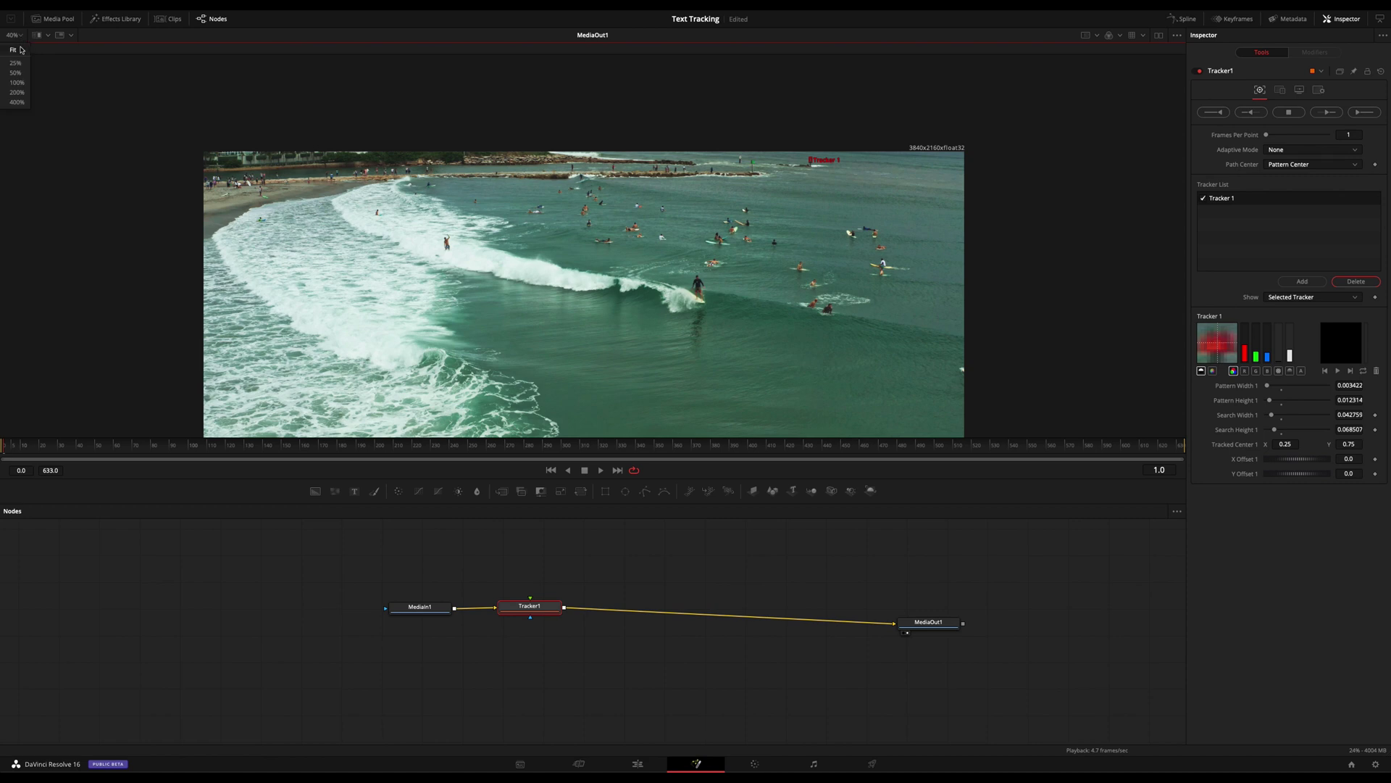
{"action": "left_click", "coordinate": [14, 50]}
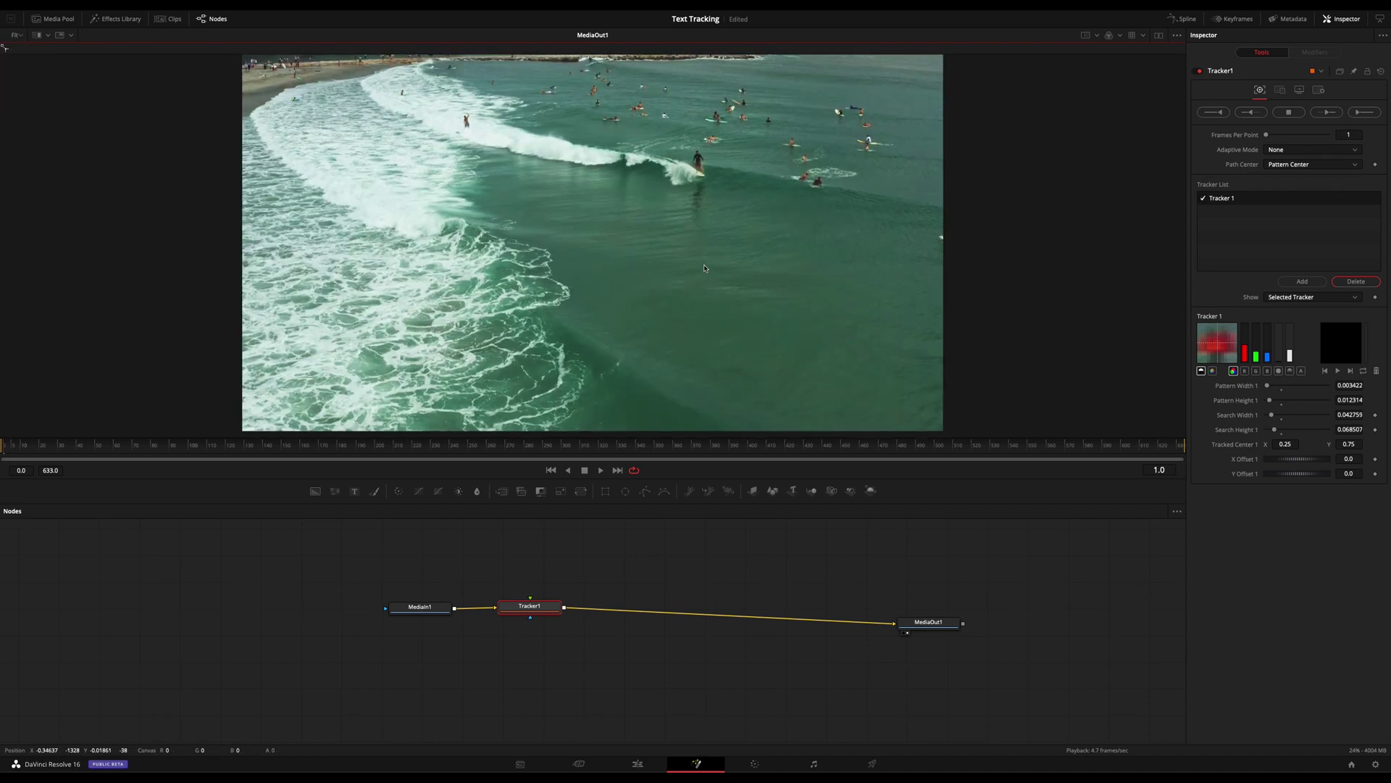
{"action": "scroll", "coordinate": [700, 269], "scroll_direction": "down", "scroll_amount": 2}
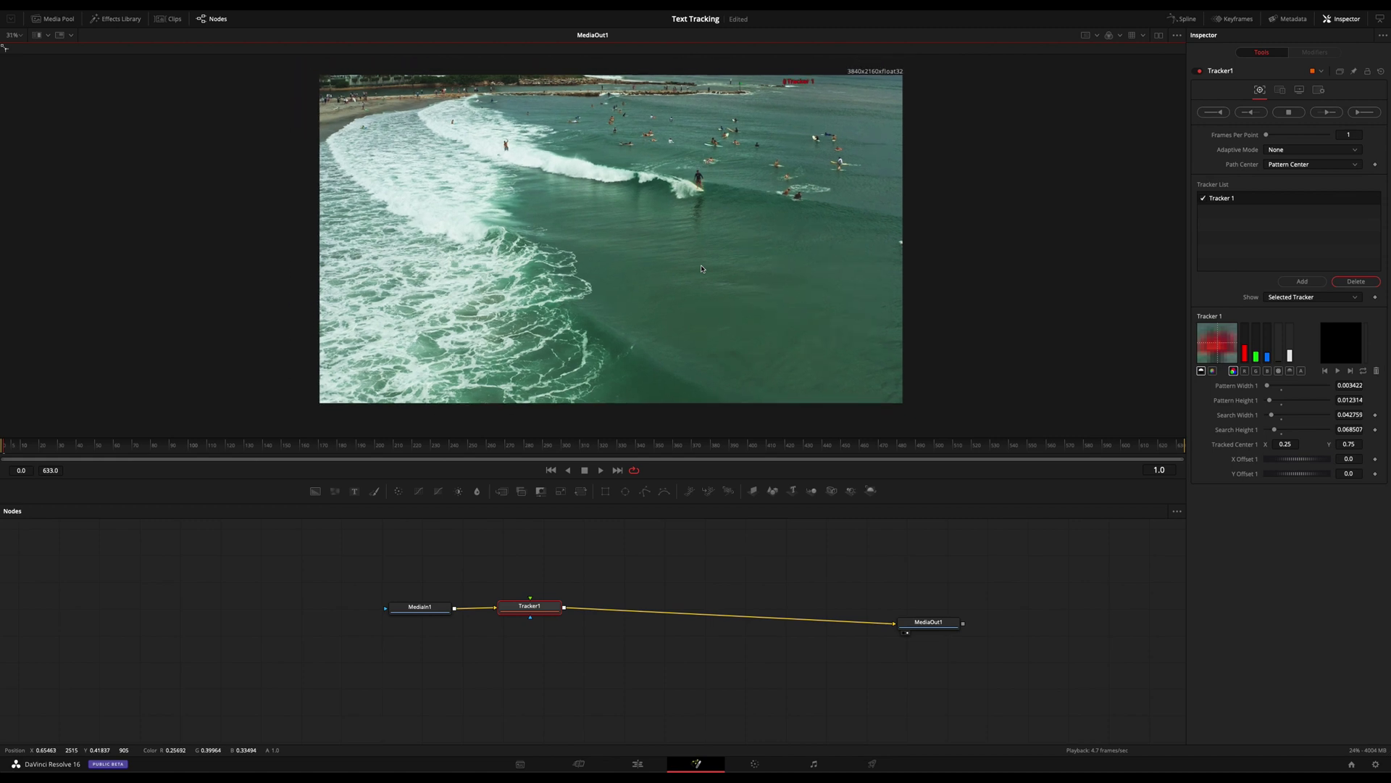
{"action": "scroll", "coordinate": [701, 269], "scroll_direction": "up", "scroll_amount": 1}
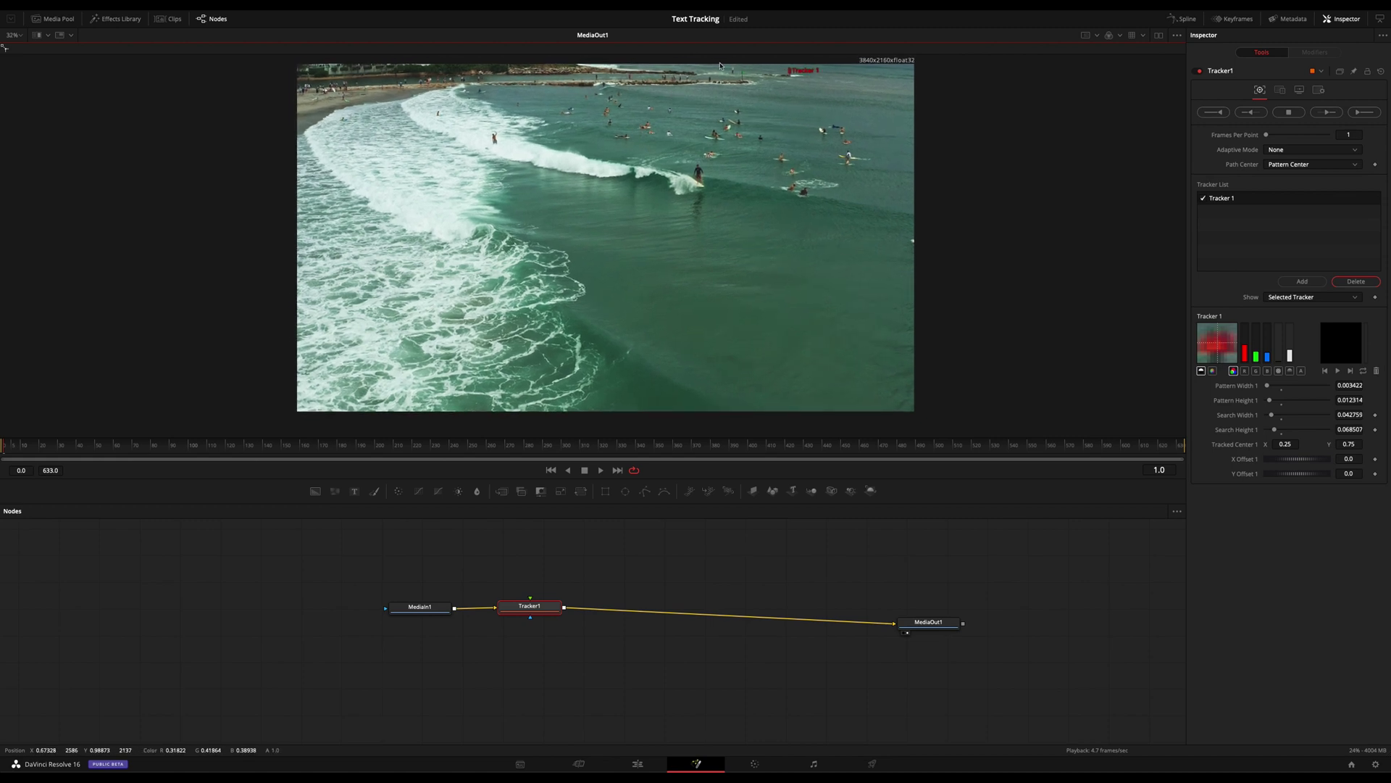
Return to frame 0 after scrubbing the shot and track the red marker forward through the whole clip
{"action": "mouse_move", "coordinate": [800, 75]}
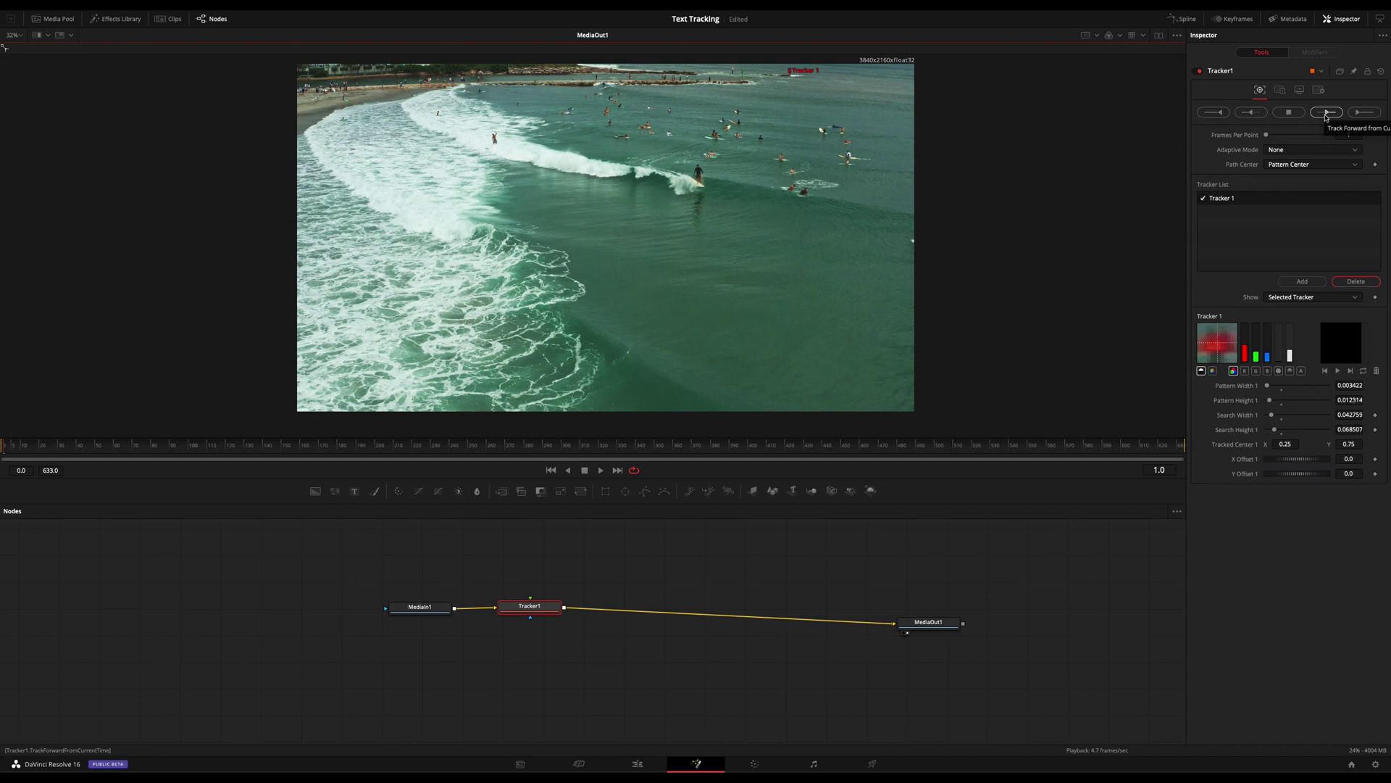
{"action": "left_click", "coordinate": [337, 450]}
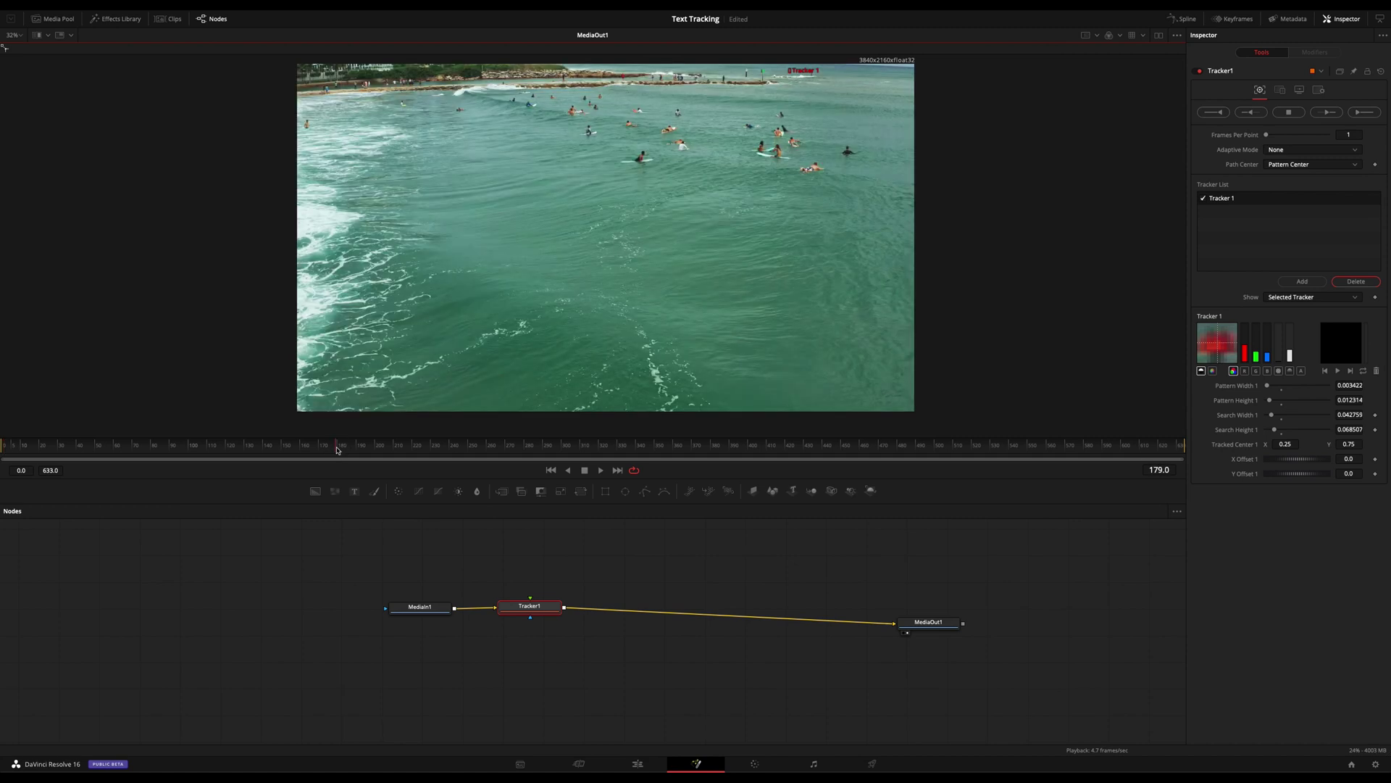
{"action": "left_click", "coordinate": [166, 449]}
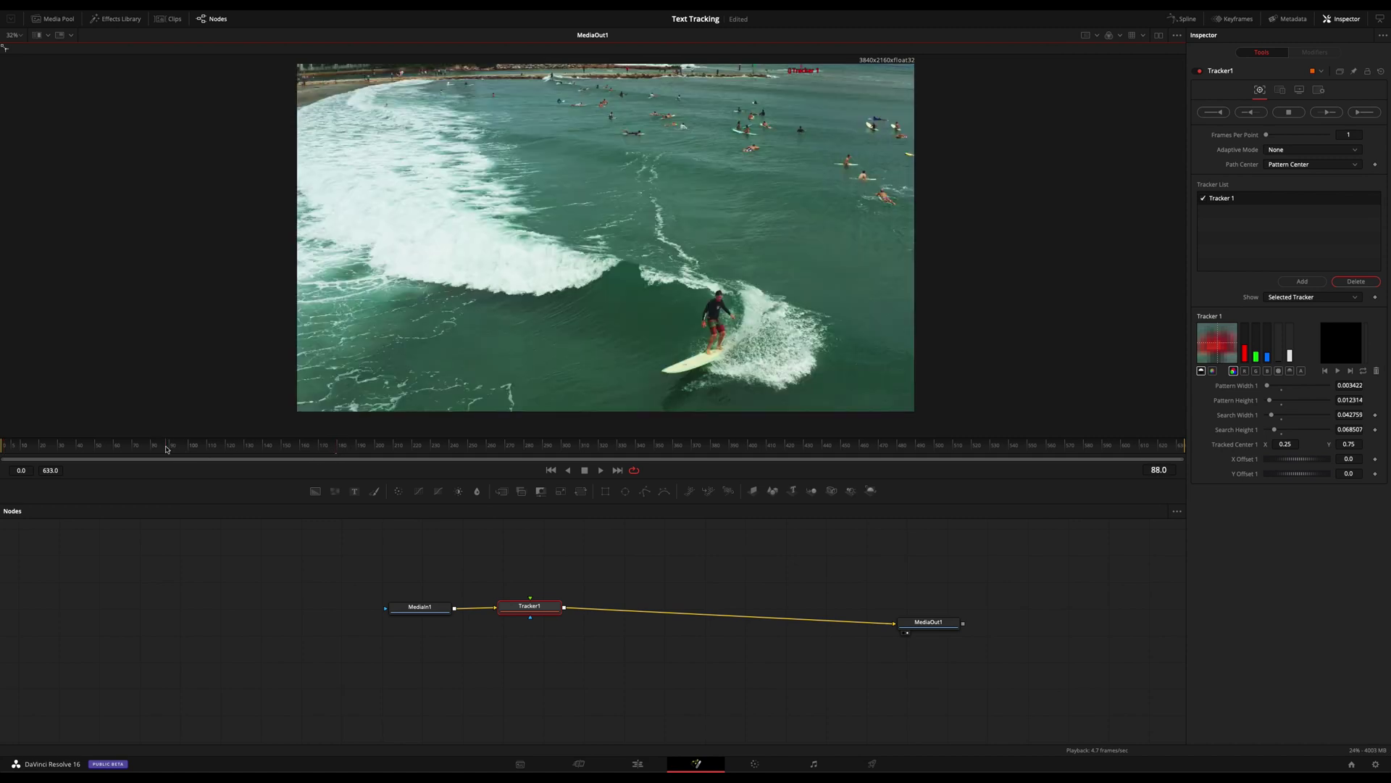
{"action": "left_click_drag", "start_coordinate": [174, 444], "coordinate": [2, 444]}
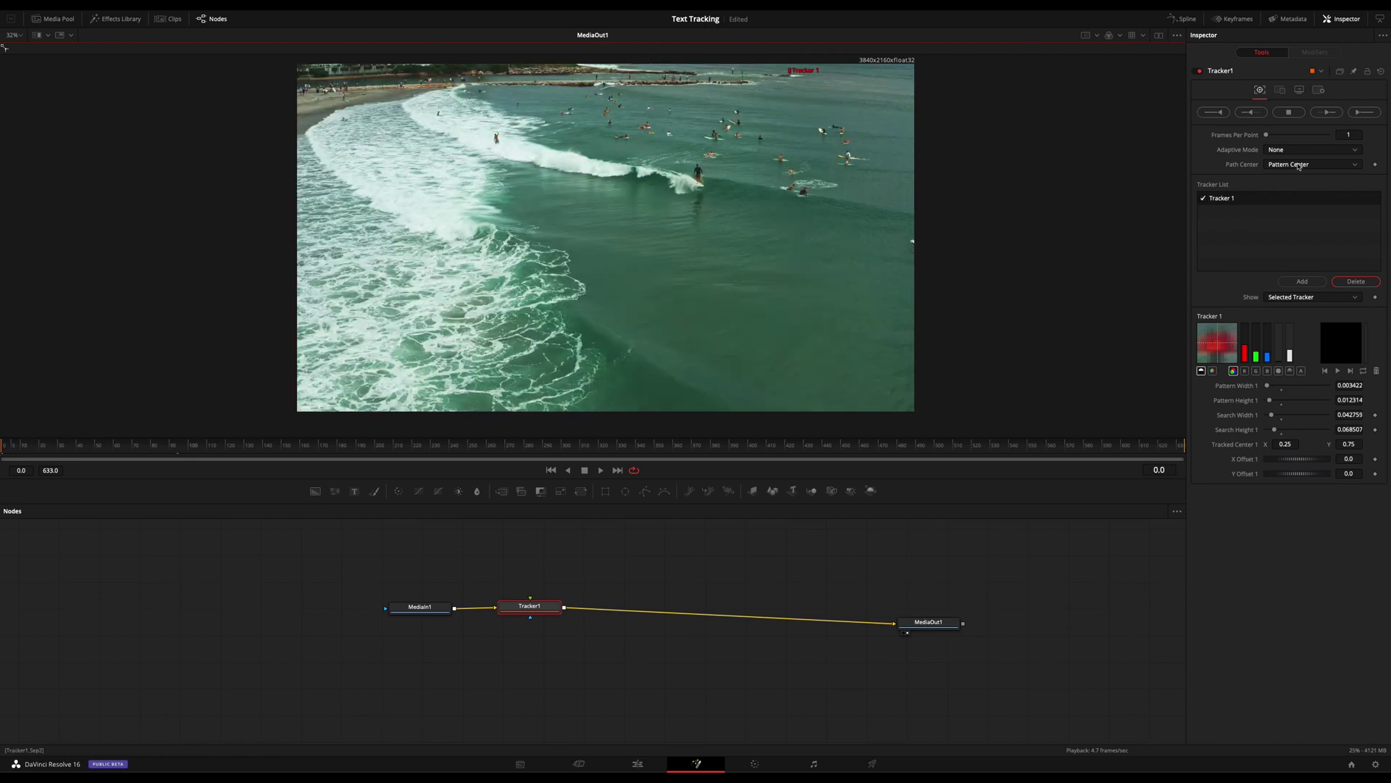
{"action": "left_click", "coordinate": [1360, 113]}
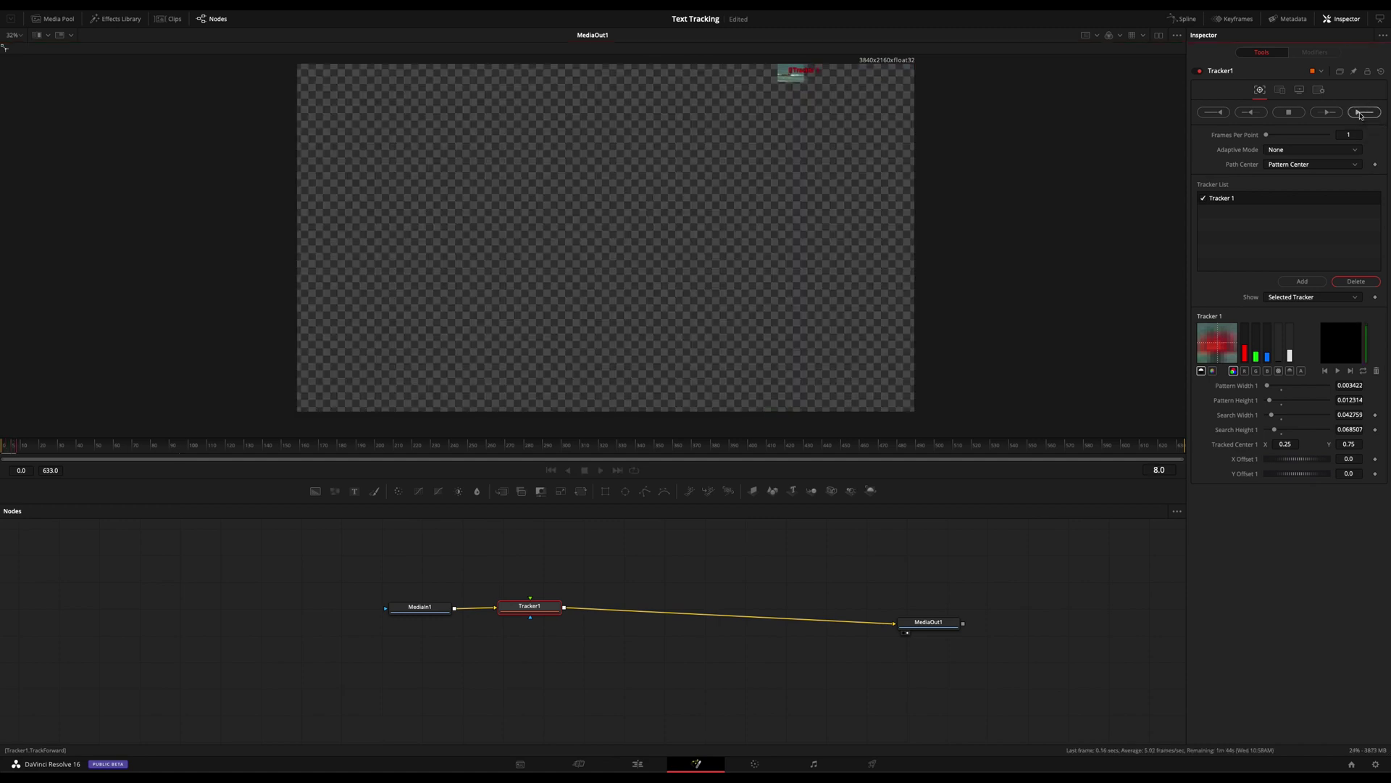
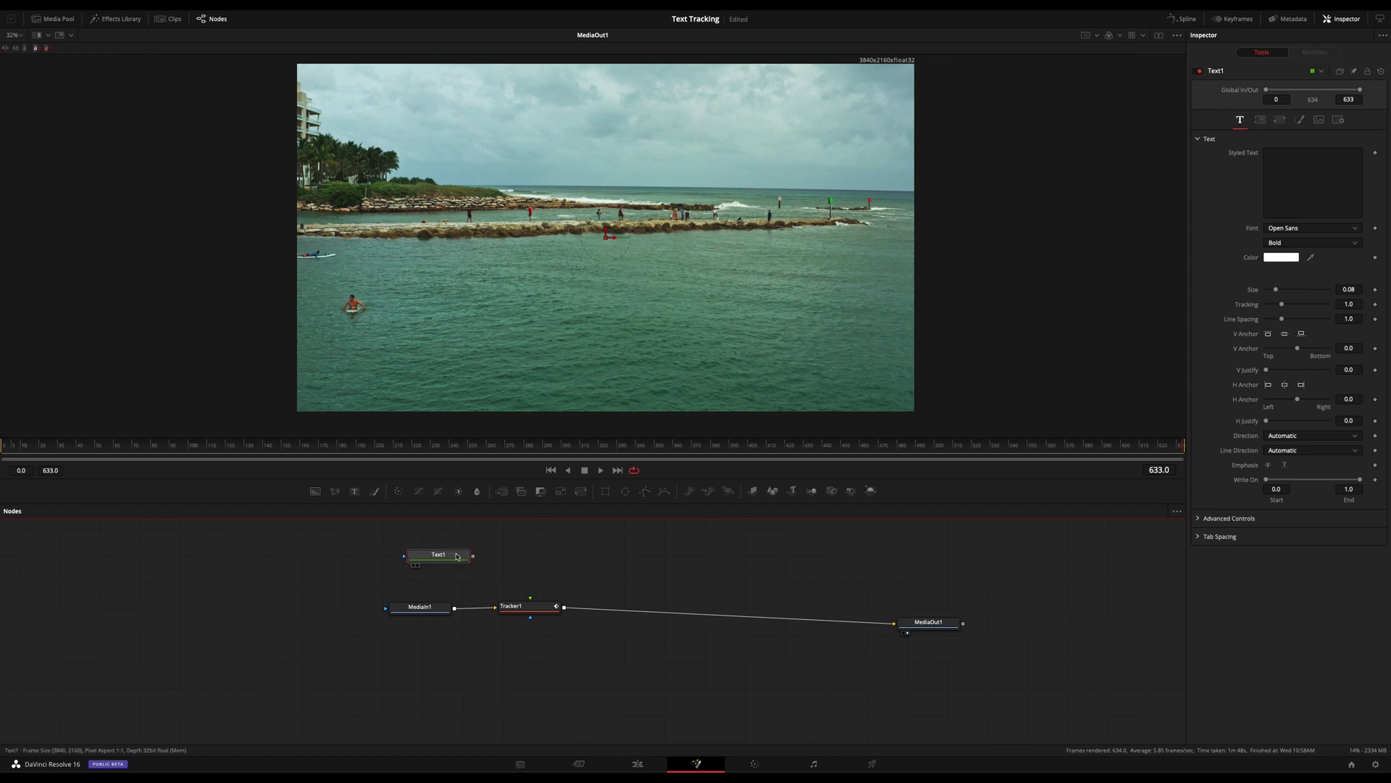
Show the Text1 node in the viewer and set its styled text to "Surfing Hurricane Dorian"
{"action": "left_click", "coordinate": [417, 566]}
{"action": "left_click", "coordinate": [1329, 168]}
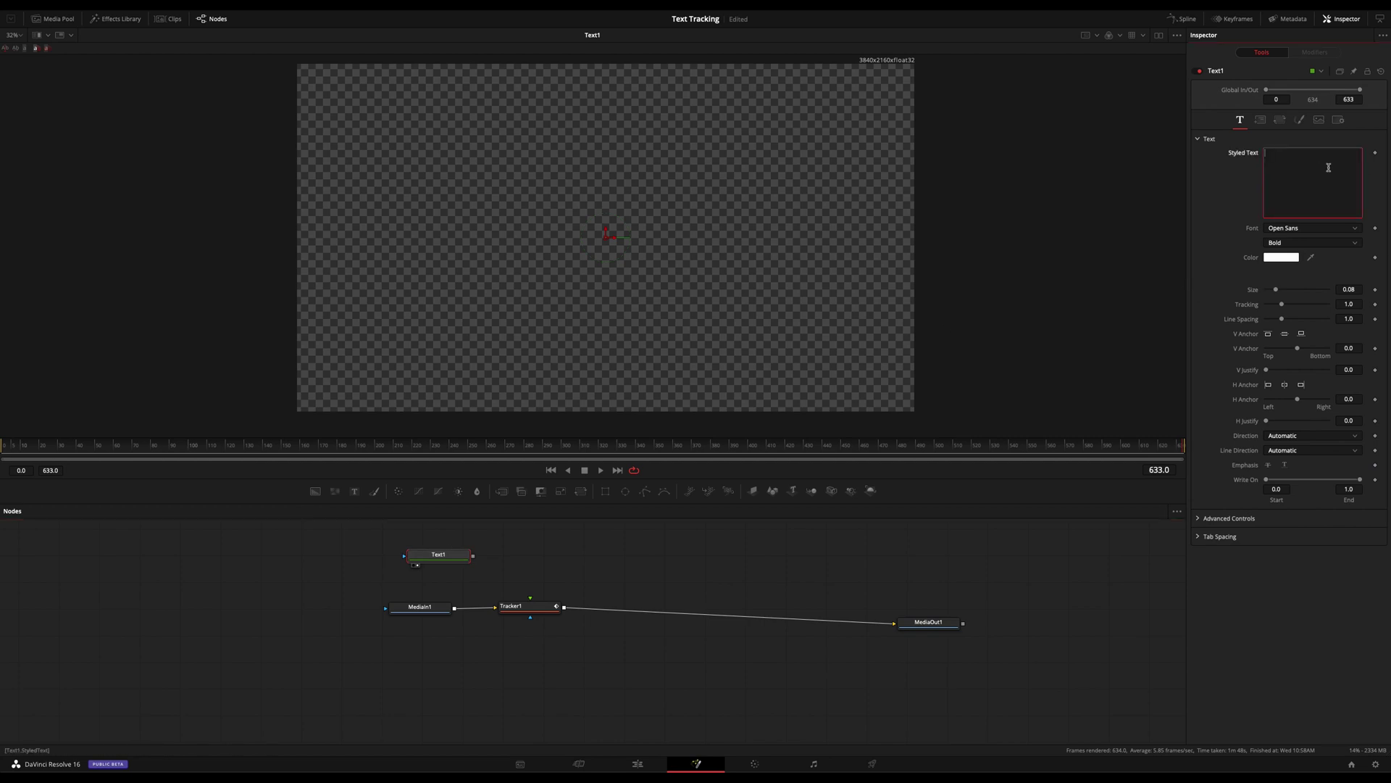
{"action": "type", "text": "Surfing Hurricane Dorian"}
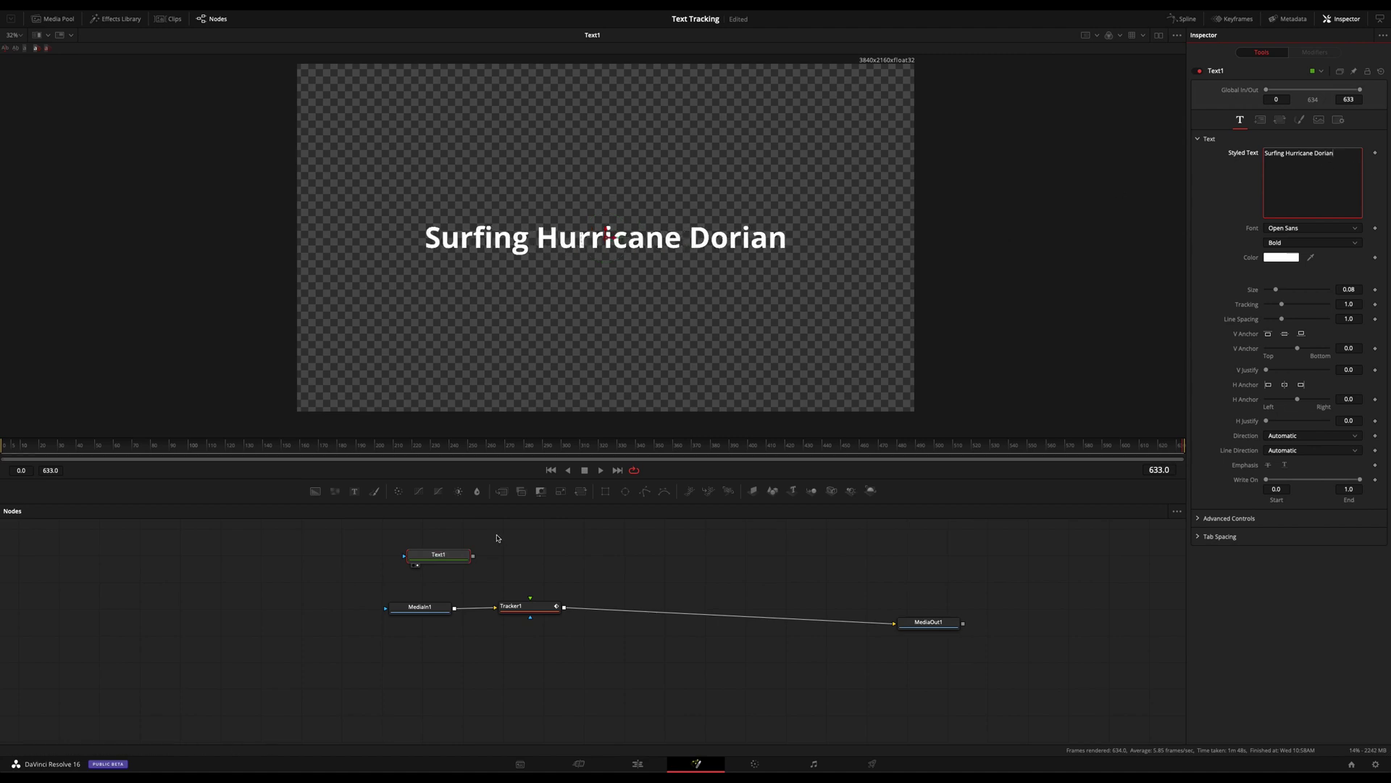
Connect Text1's output to Tracker1's foreground input and show MediaOut1 in the viewer
{"action": "left_click", "coordinate": [476, 556]}
{"action": "left_click_drag", "start_coordinate": [476, 556], "coordinate": [530, 597]}
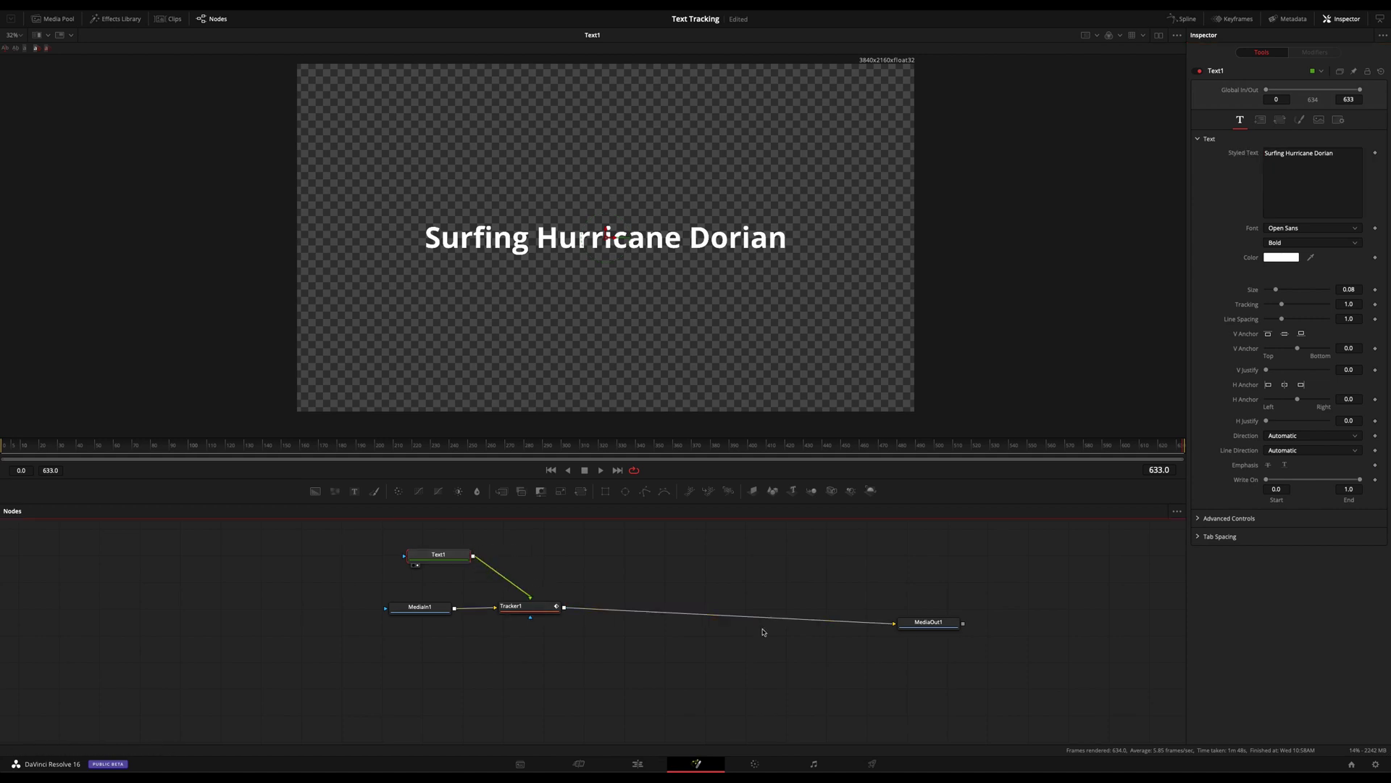
{"action": "left_click_drag", "start_coordinate": [914, 627], "coordinate": [762, 322]}
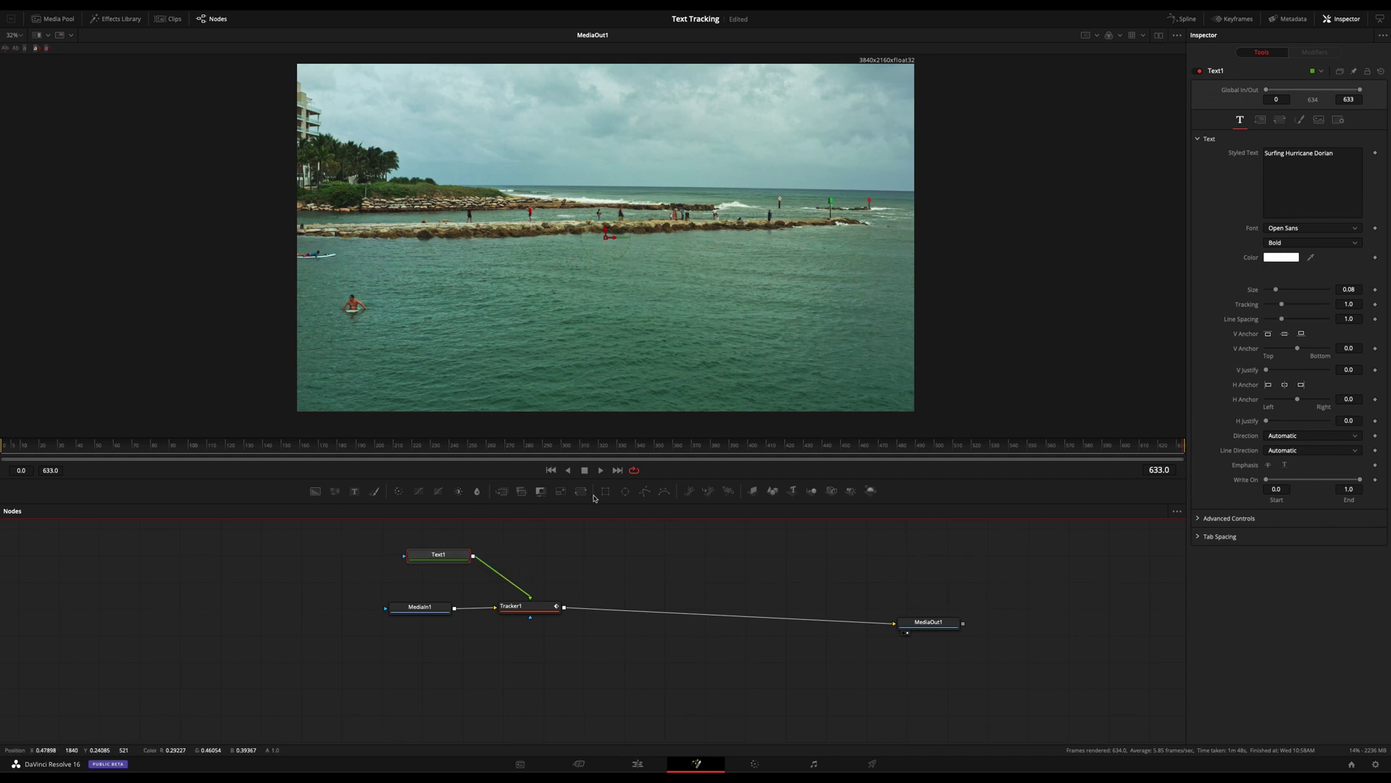
Set Tracker1's operation to Match Move so the title follows the tracked marker
{"action": "left_click", "coordinate": [539, 613]}
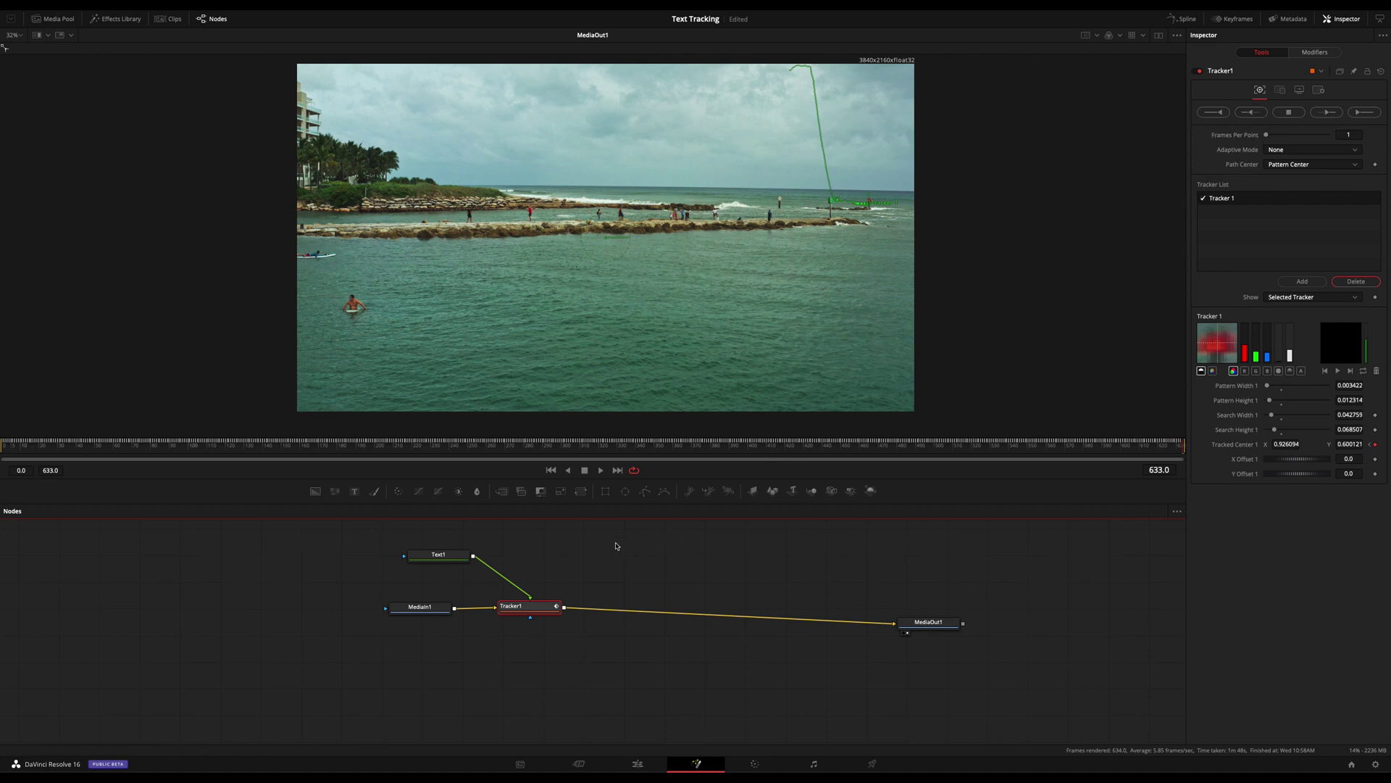
{"action": "left_click", "coordinate": [1279, 90]}
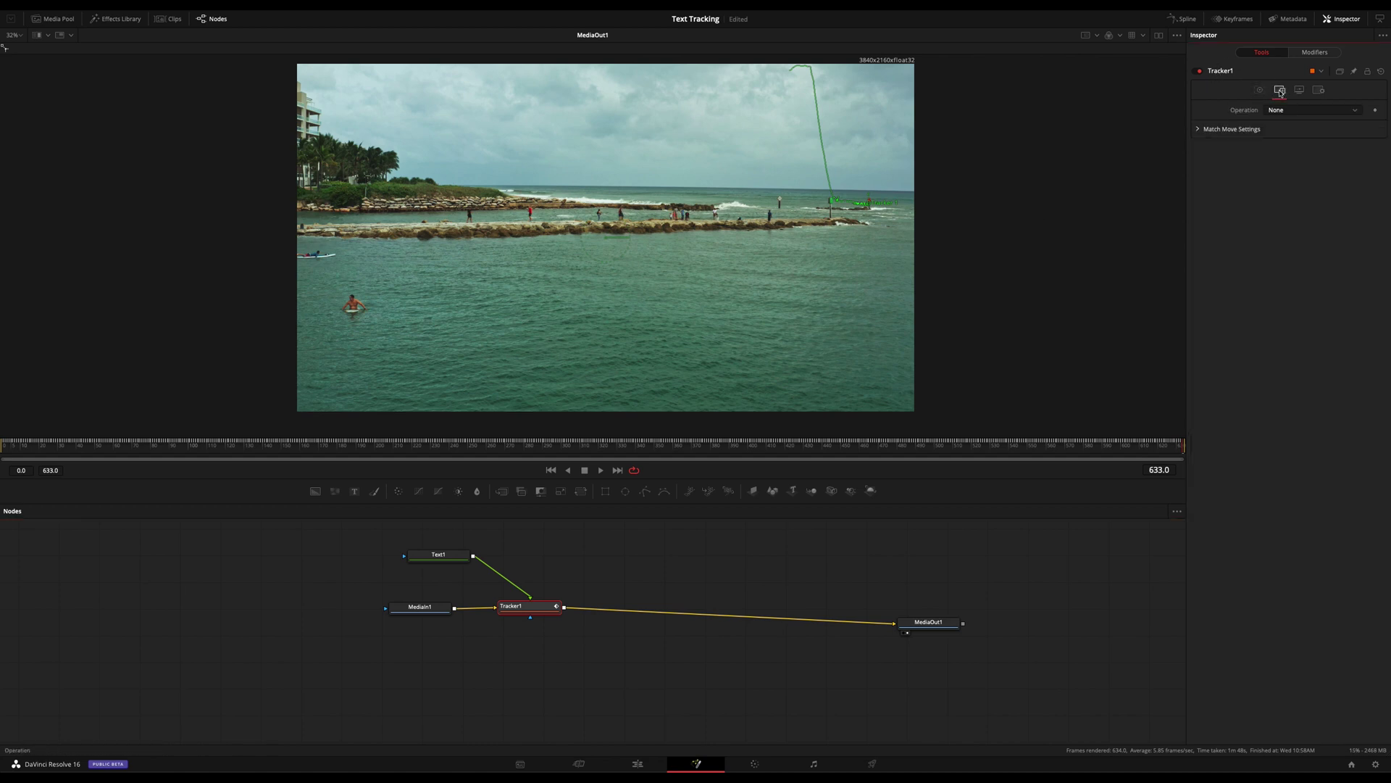
{"action": "left_click", "coordinate": [1284, 110]}
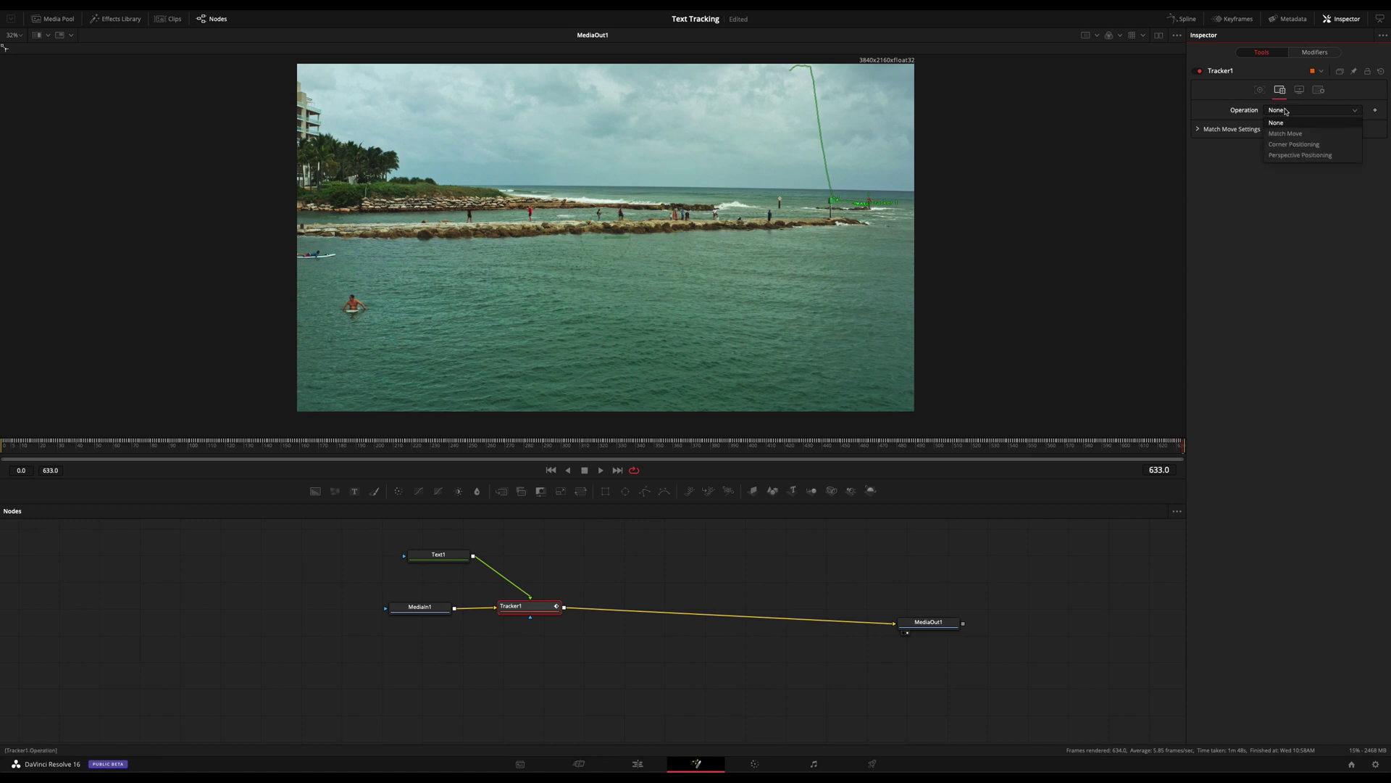
{"action": "left_click", "coordinate": [1287, 134]}
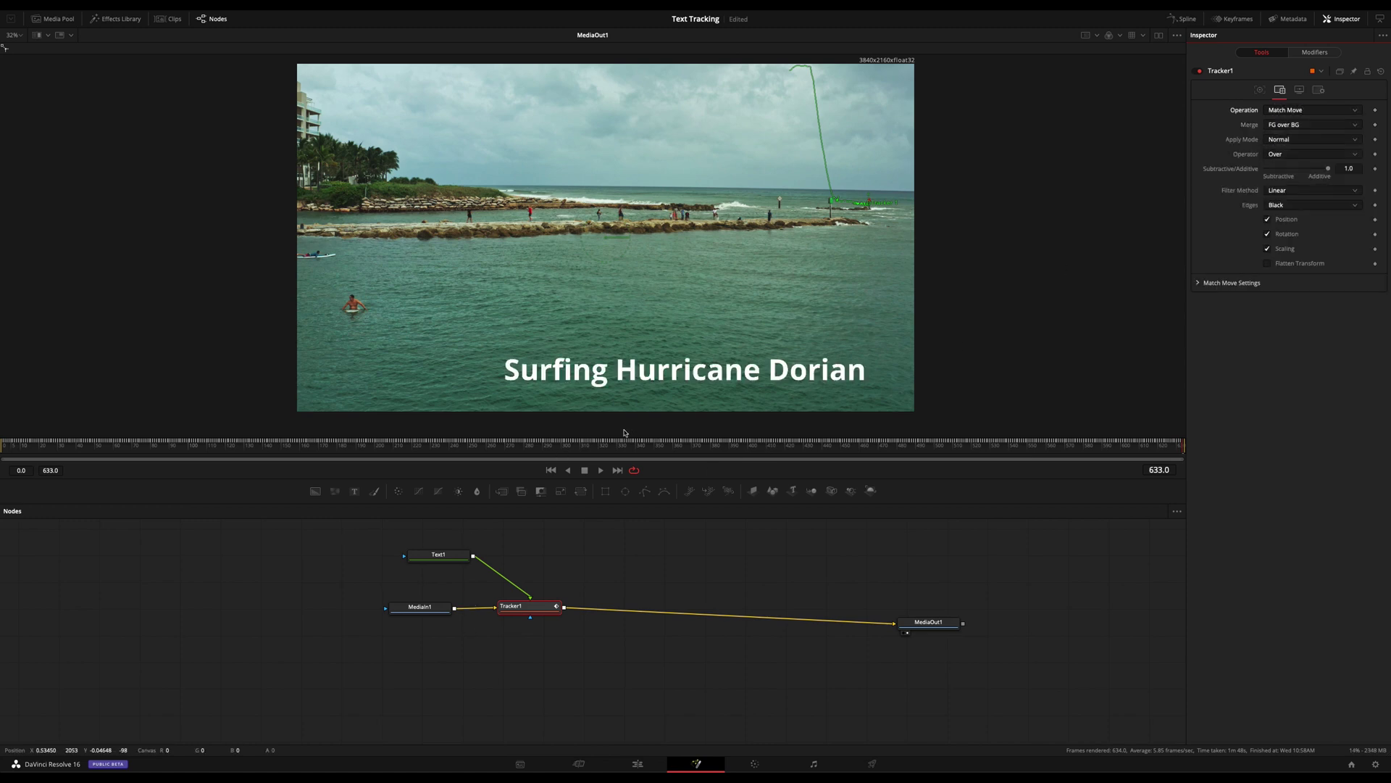
With Text1 selected, play the shot to frame 351 and move the title just above the horizon
{"action": "left_click", "coordinate": [439, 554]}
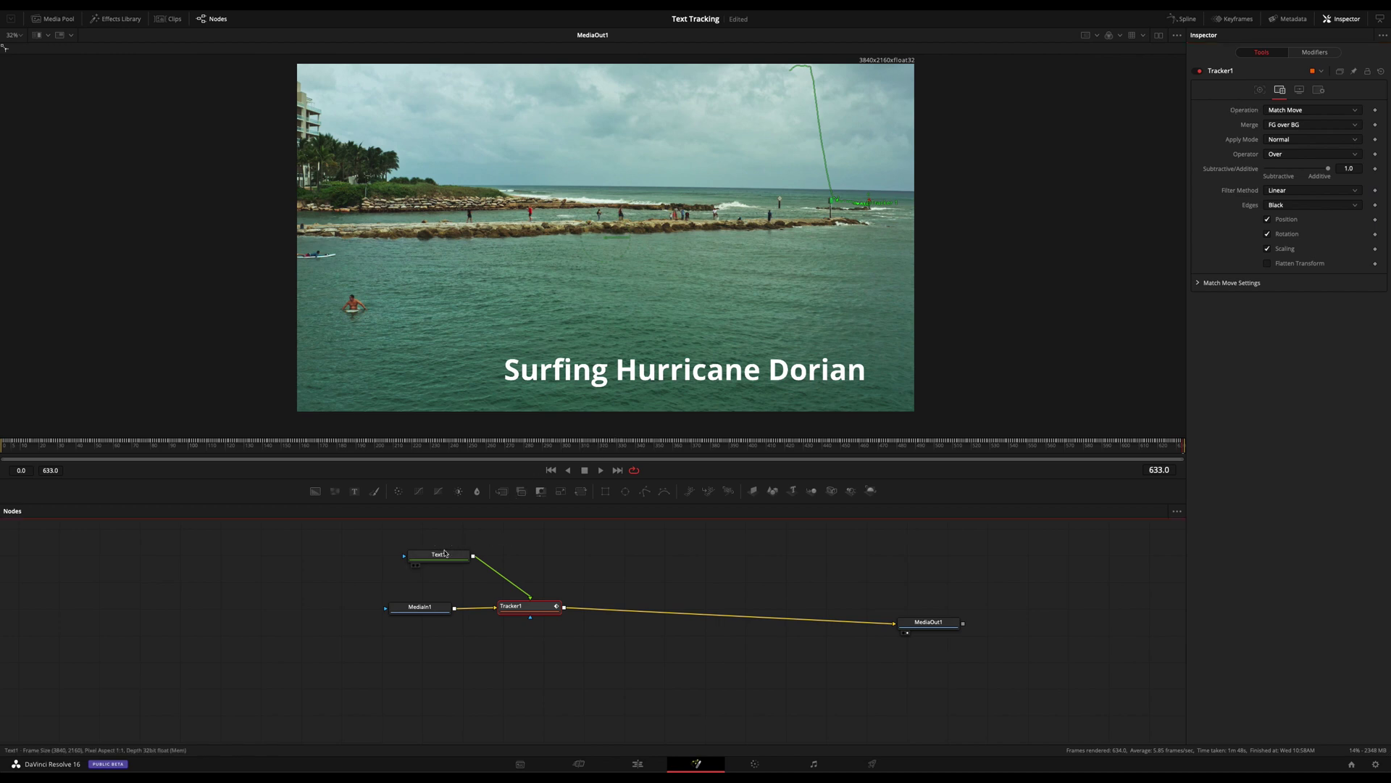
{"action": "left_click_drag", "start_coordinate": [515, 450], "coordinate": [409, 449]}
{"action": "key", "text": "space"}
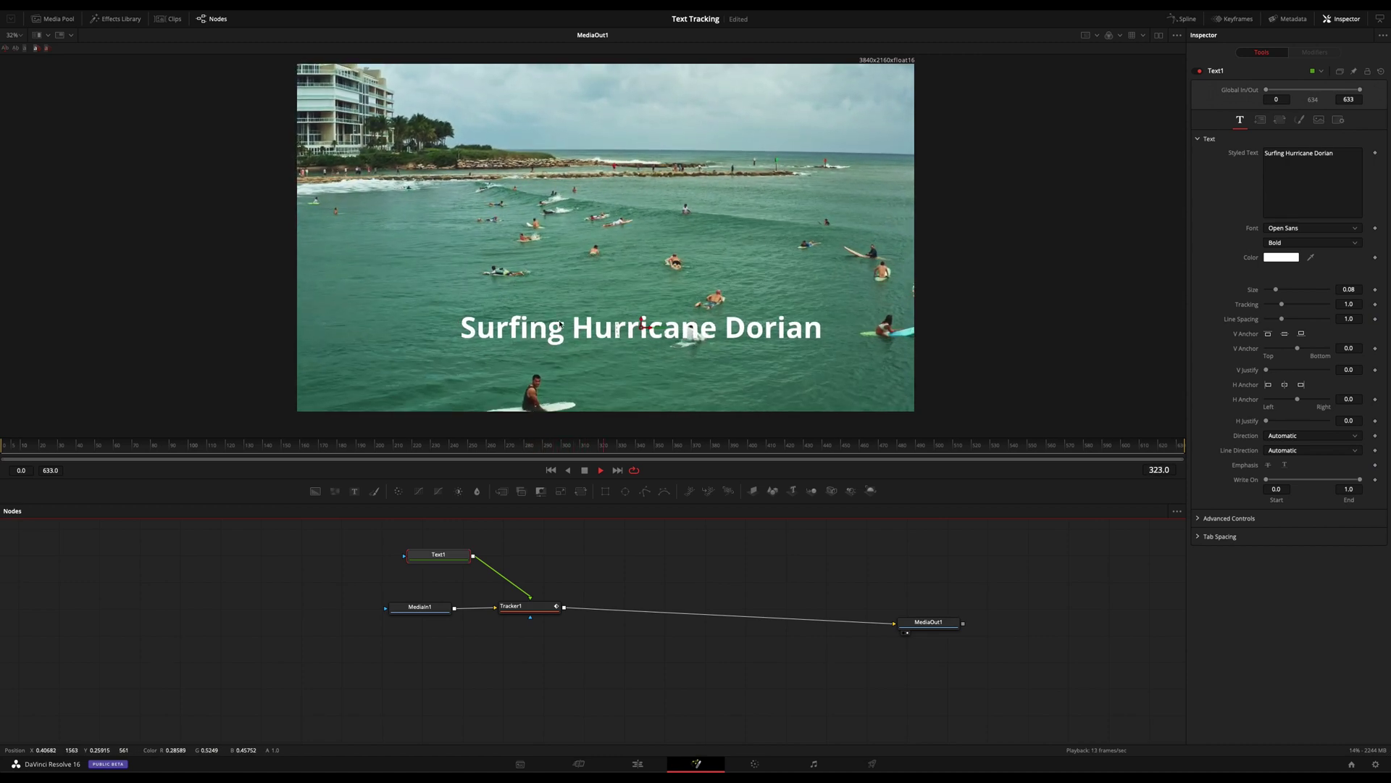
{"action": "key", "text": "space"}
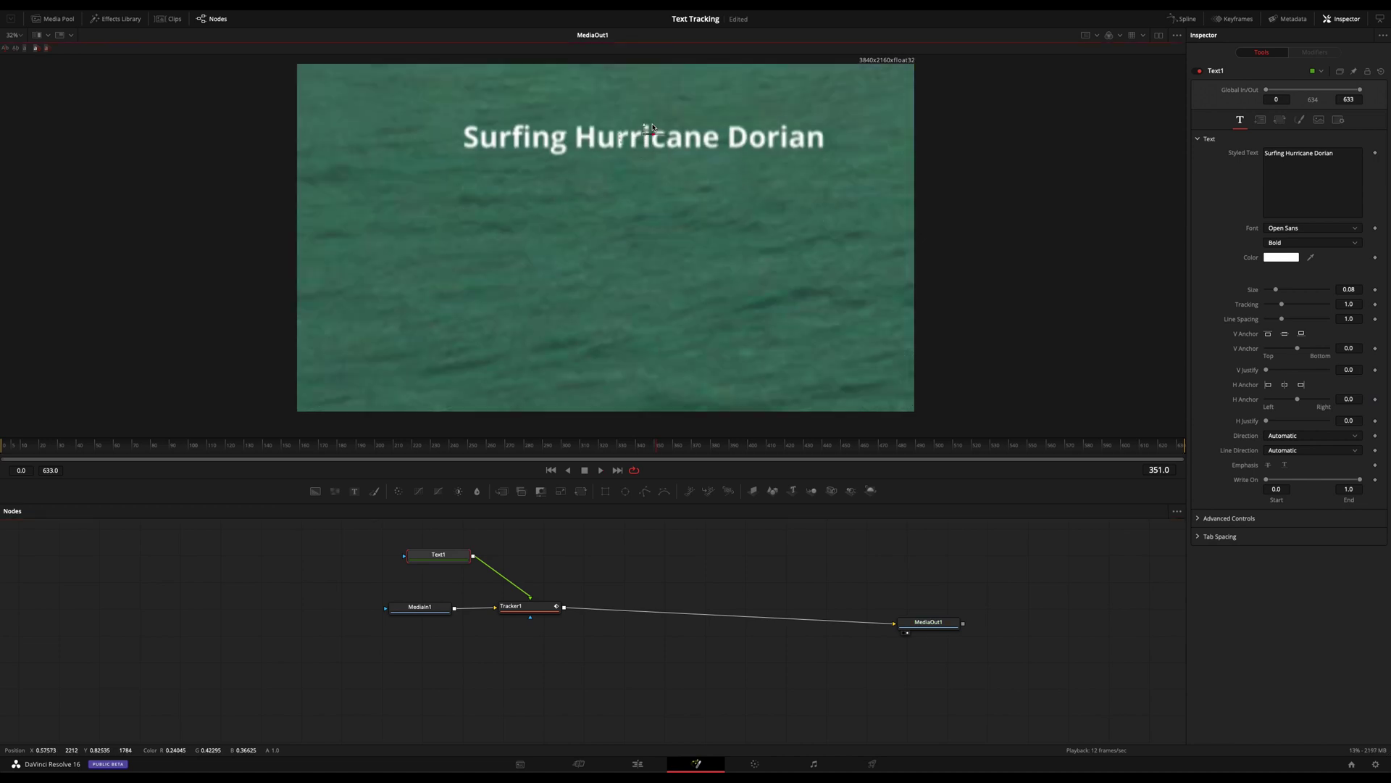
{"action": "left_click_drag", "start_coordinate": [644, 130], "coordinate": [710, 153]}
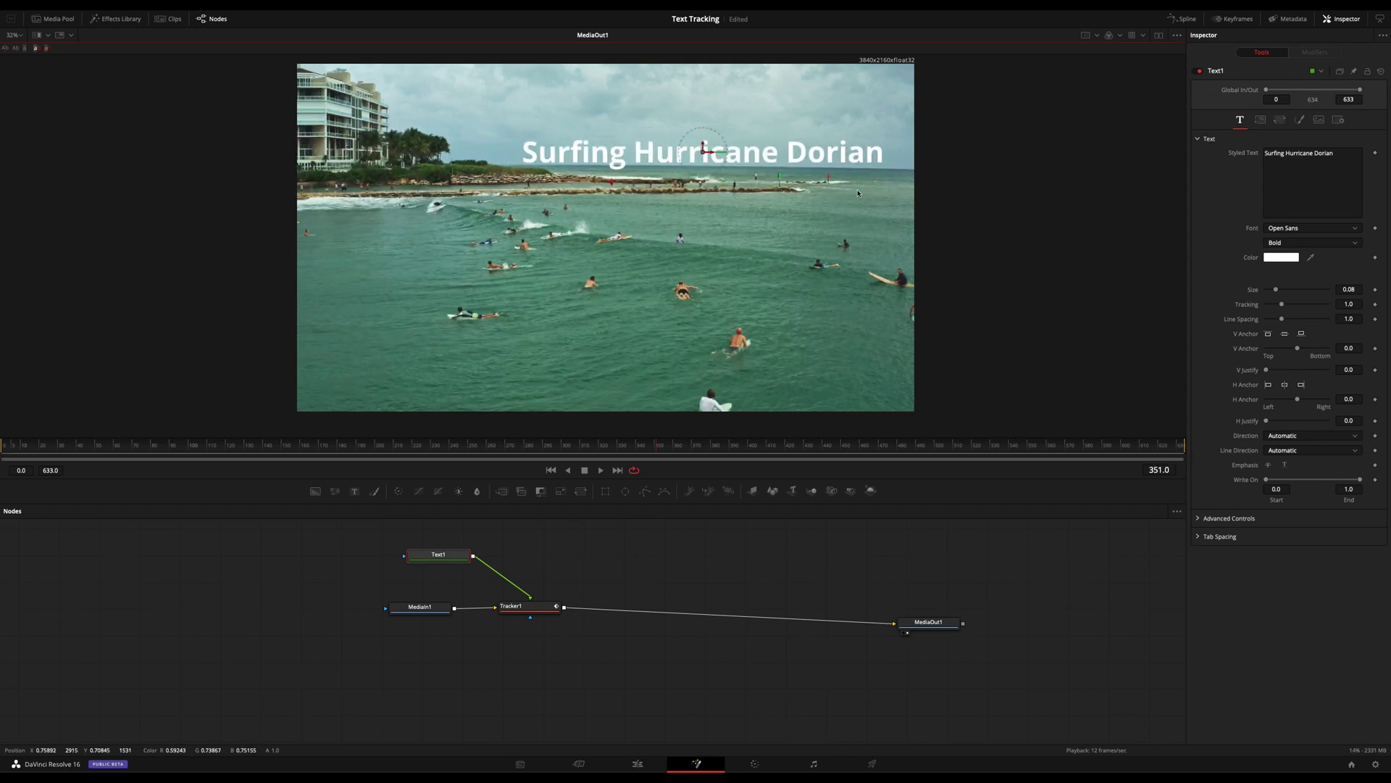
Reduce the title's size to 0.063 and change its font to Moonlightning
{"action": "left_click_drag", "start_coordinate": [1275, 291], "coordinate": [1274, 289]}
{"action": "left_click", "coordinate": [1312, 229]}
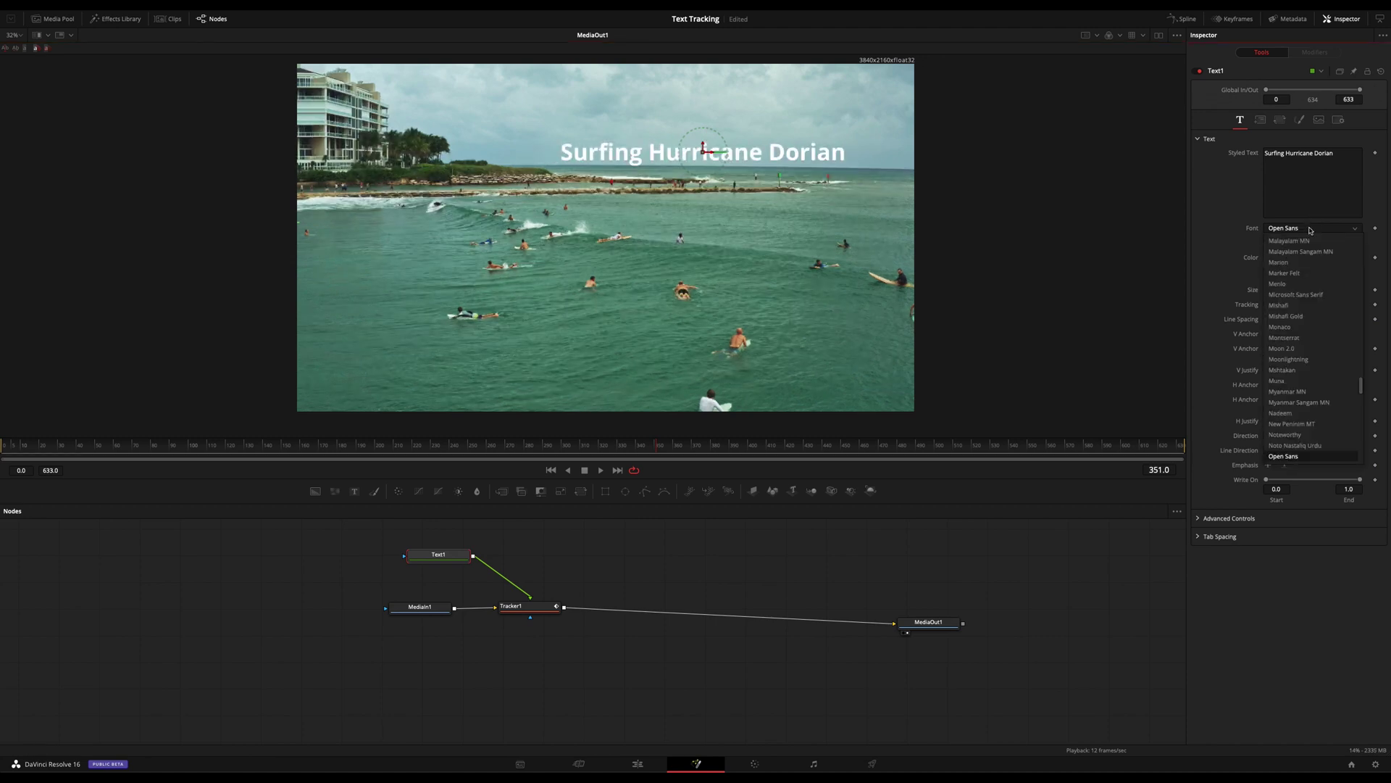
{"action": "scroll", "coordinate": [1309, 268], "scroll_direction": "down", "scroll_amount": 3}
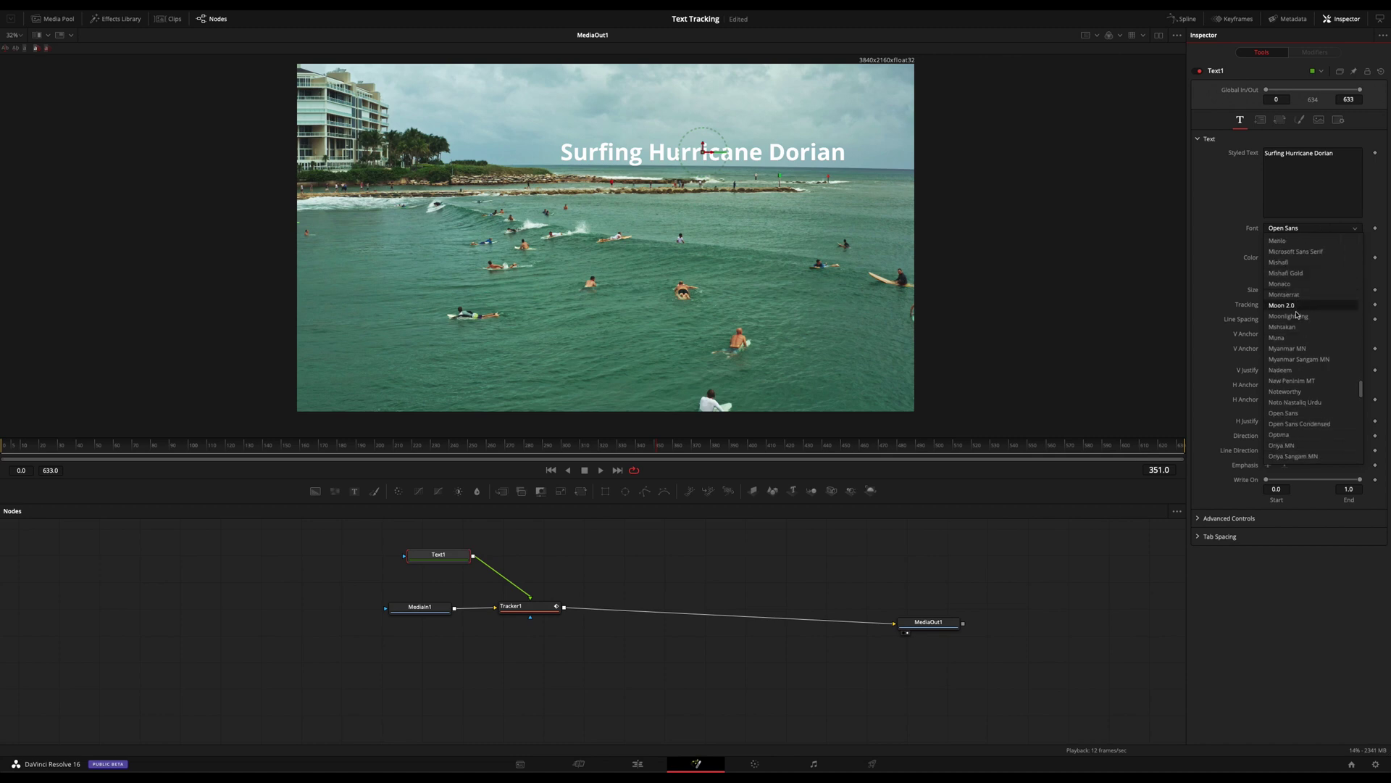
{"action": "left_click", "coordinate": [1297, 318]}
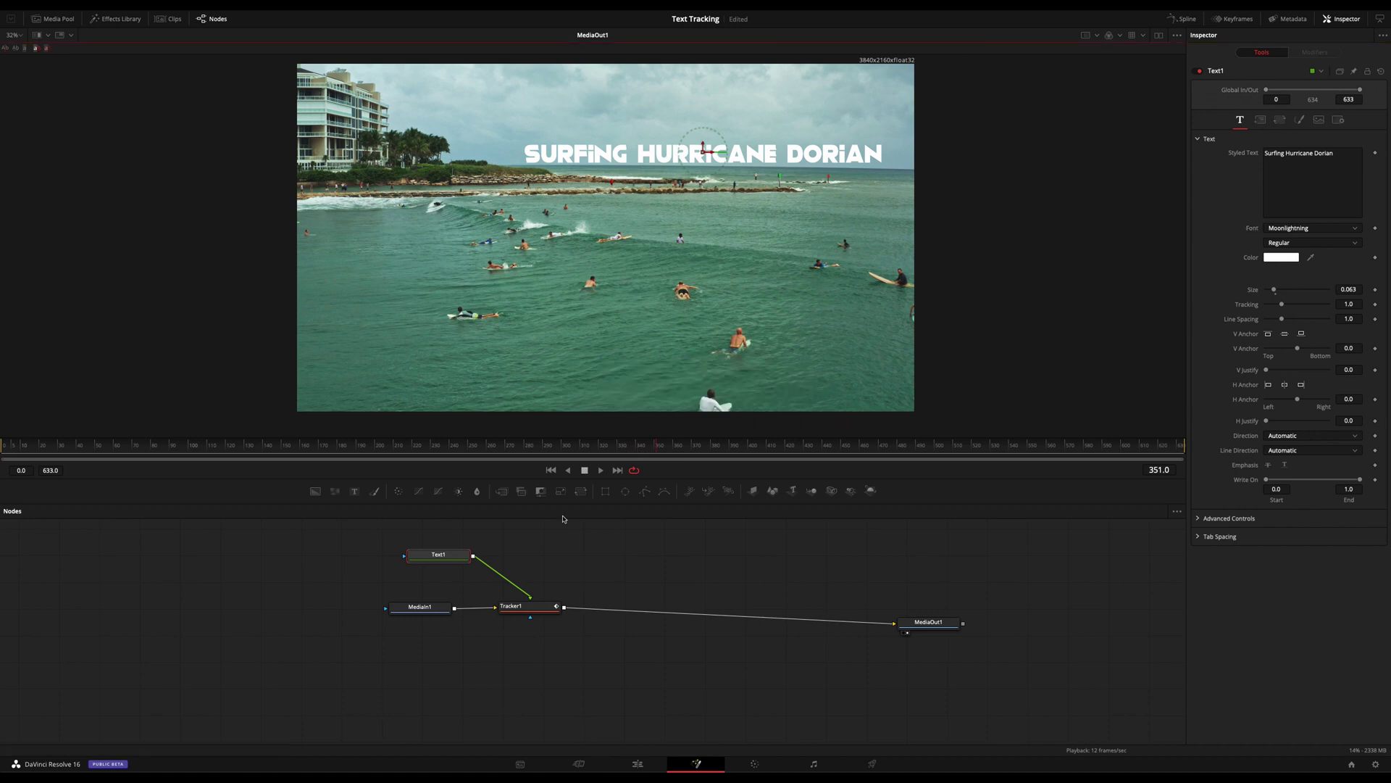
Play back the tracked title and check Tracker1's Operation and Merge settings
{"action": "left_click_drag", "start_coordinate": [605, 450], "coordinate": [345, 448]}
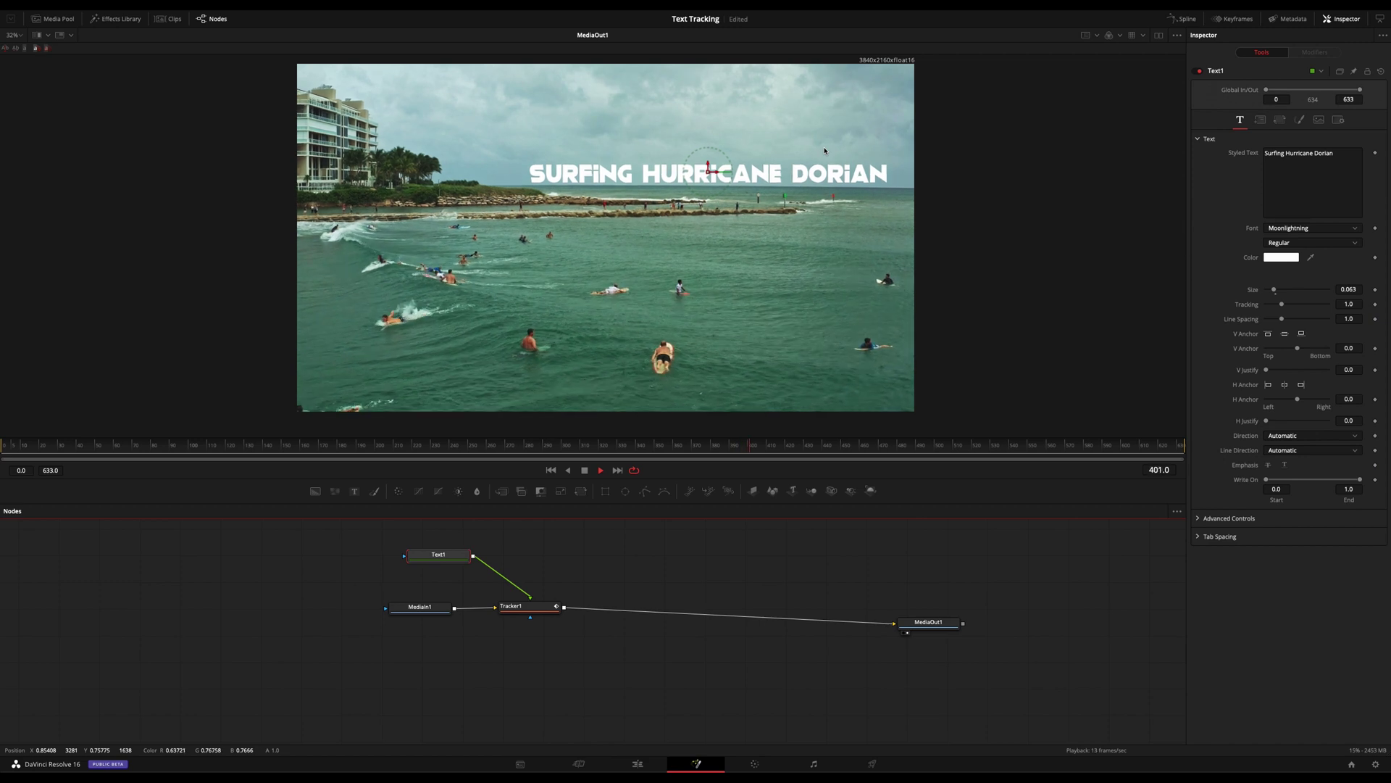
{"action": "key", "text": "space"}
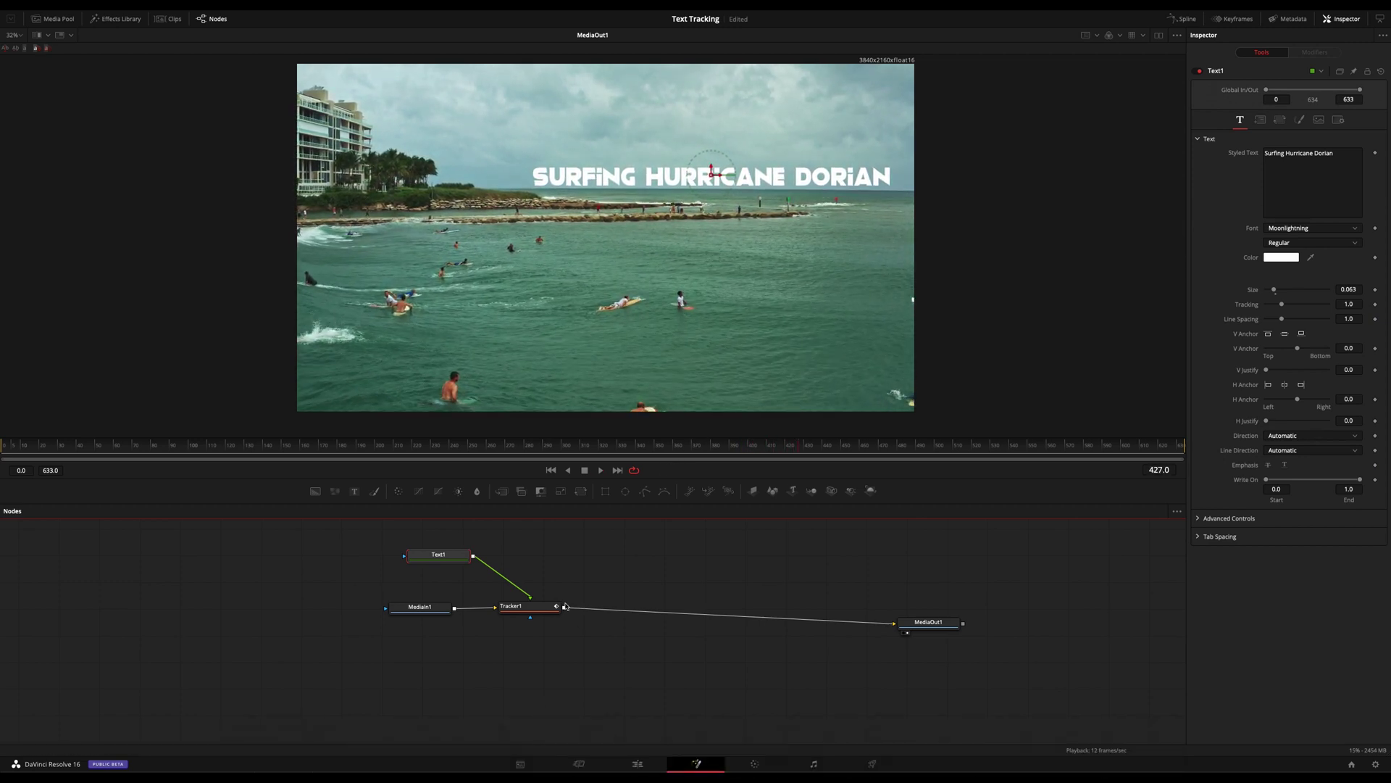
{"action": "left_click", "coordinate": [519, 609]}
{"action": "left_click", "coordinate": [1282, 111]}
{"action": "left_click", "coordinate": [1283, 111]}
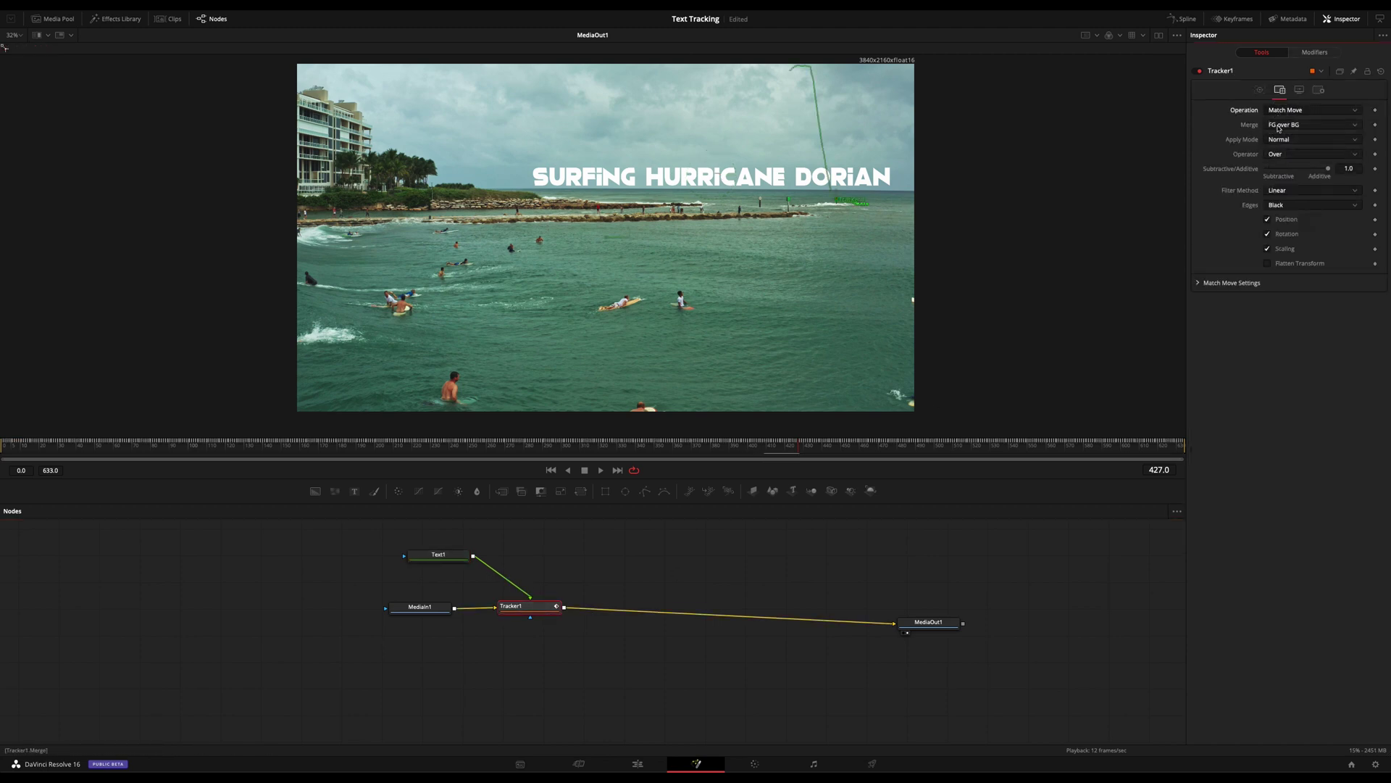
{"action": "left_click", "coordinate": [1279, 127]}
{"action": "left_click", "coordinate": [1280, 128]}
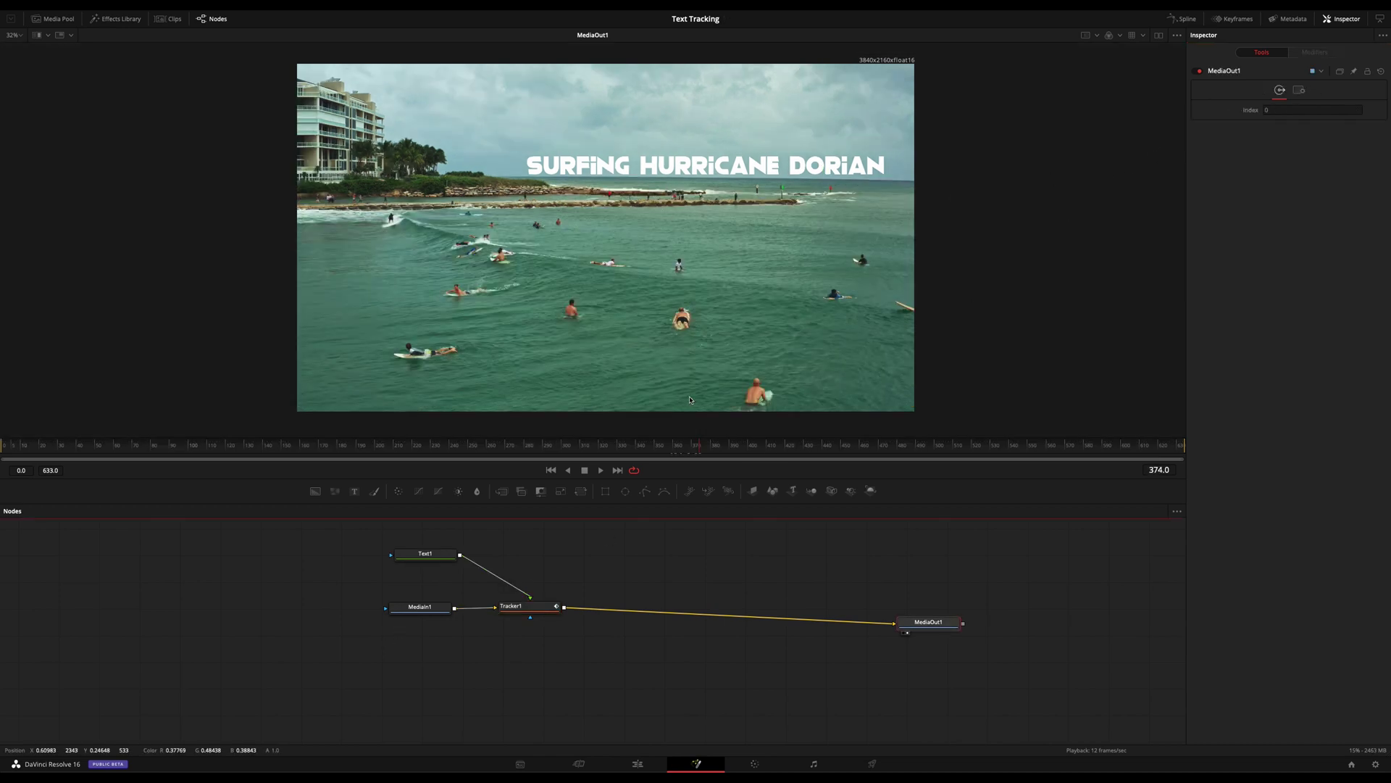
Line up the MediaOut1 node with Tracker1 and switch to the Edit page
{"action": "left_click_drag", "start_coordinate": [921, 622], "coordinate": [866, 606]}
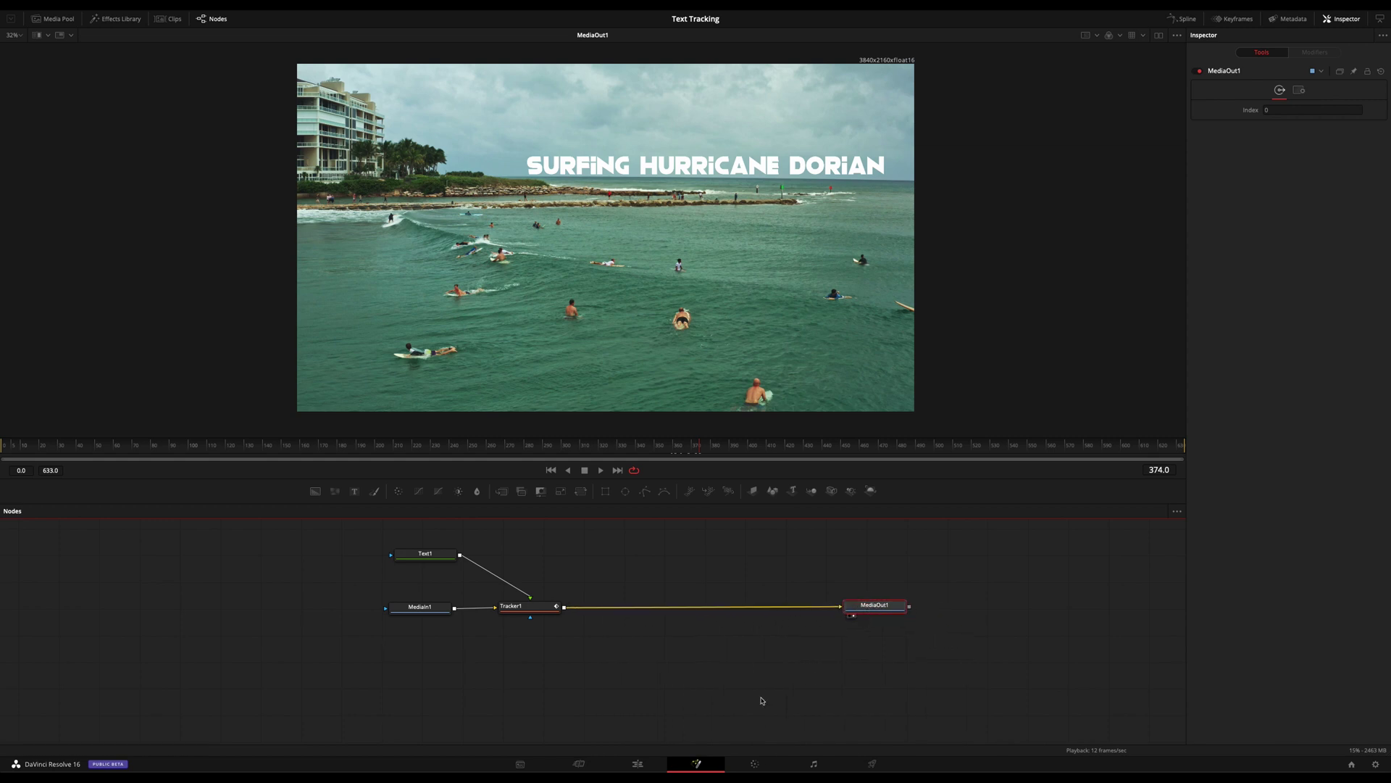
{"action": "left_click", "coordinate": [639, 764]}
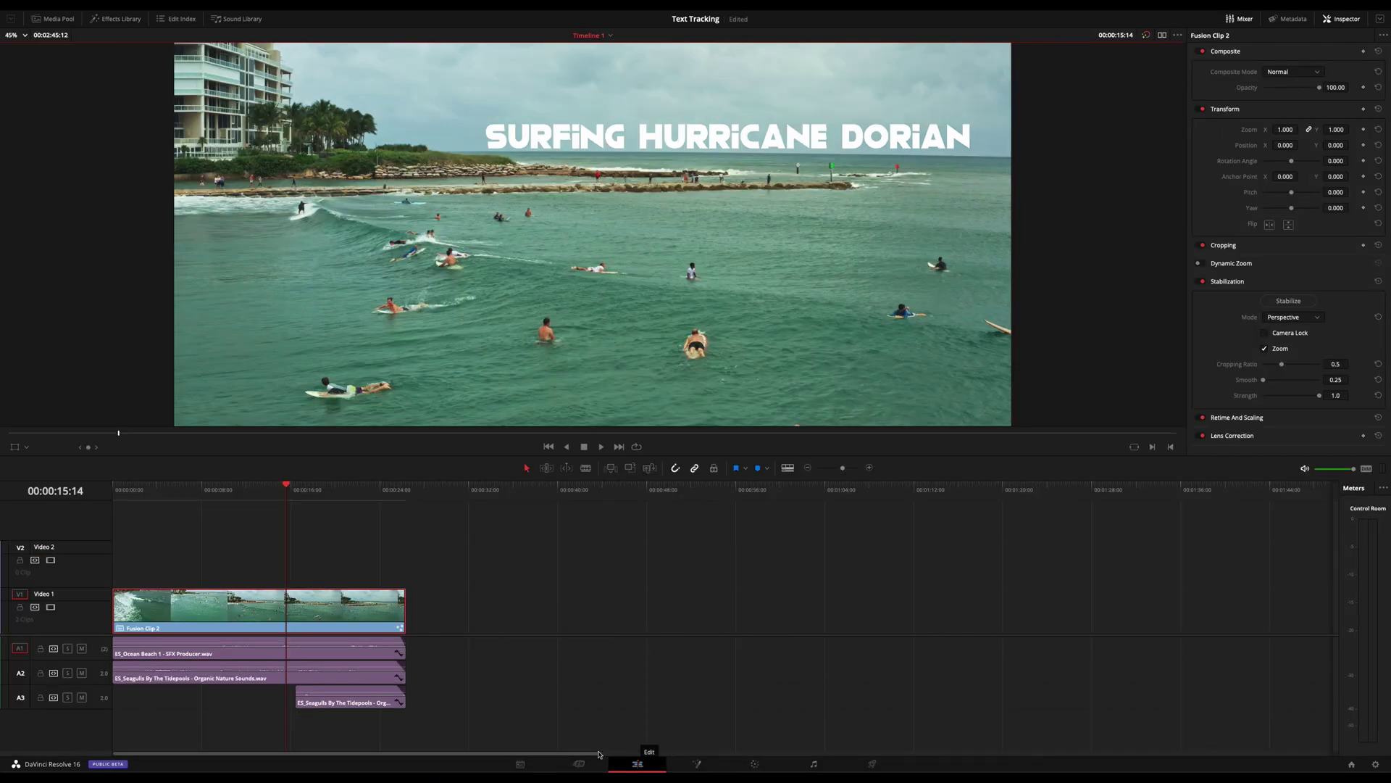
Play the finished clip from the start of the timeline to check how the title follows the shot
{"action": "left_click_drag", "start_coordinate": [265, 487], "coordinate": [296, 490]}
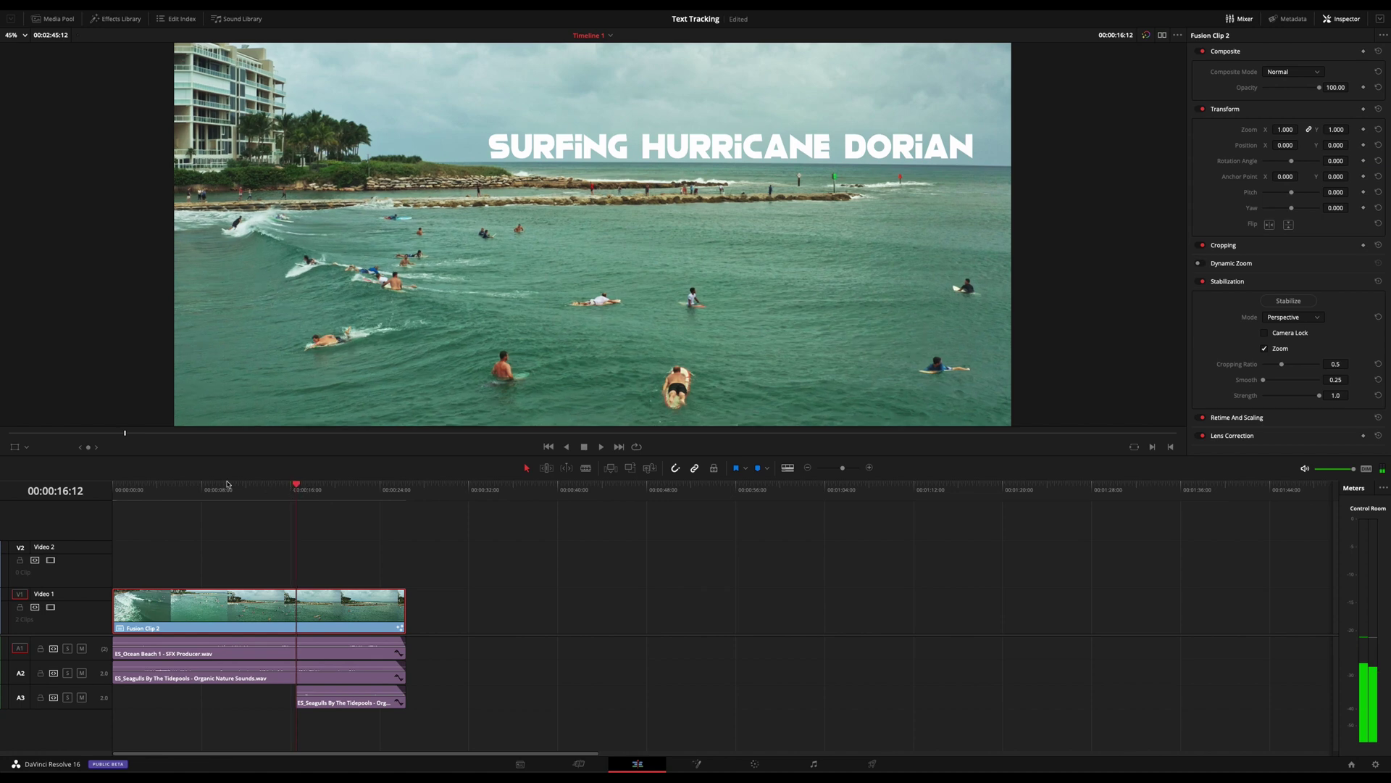
{"action": "left_click", "coordinate": [115, 491]}
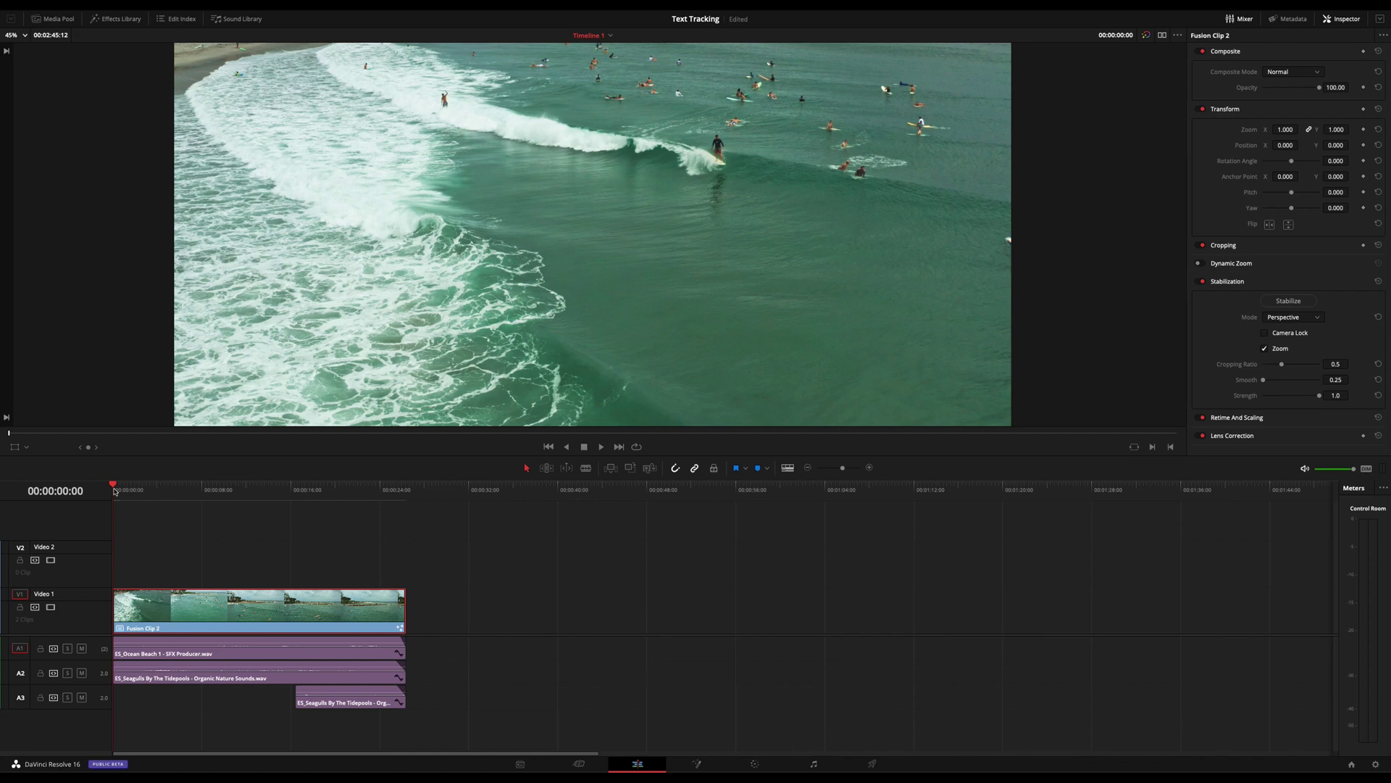
{"action": "key", "text": "space"}
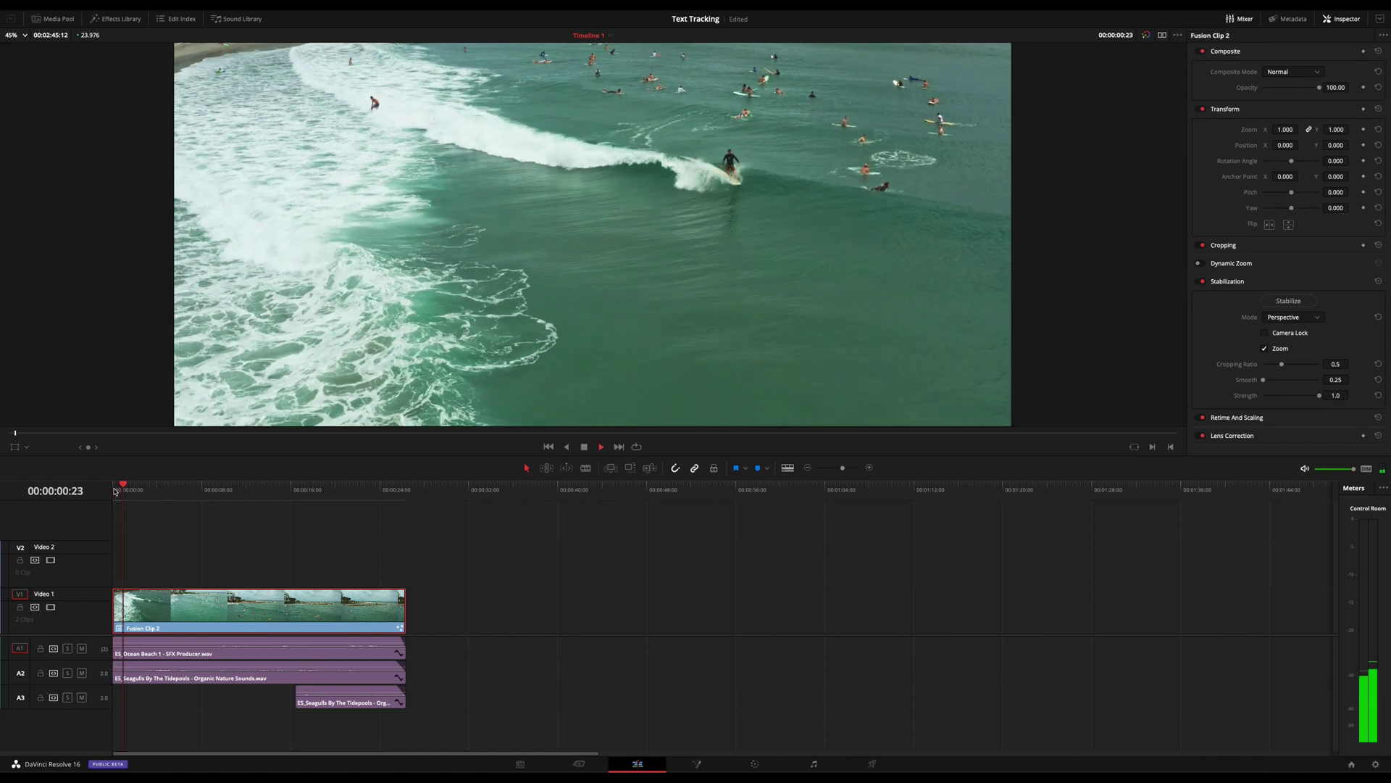
{"action": "key", "text": "space"}
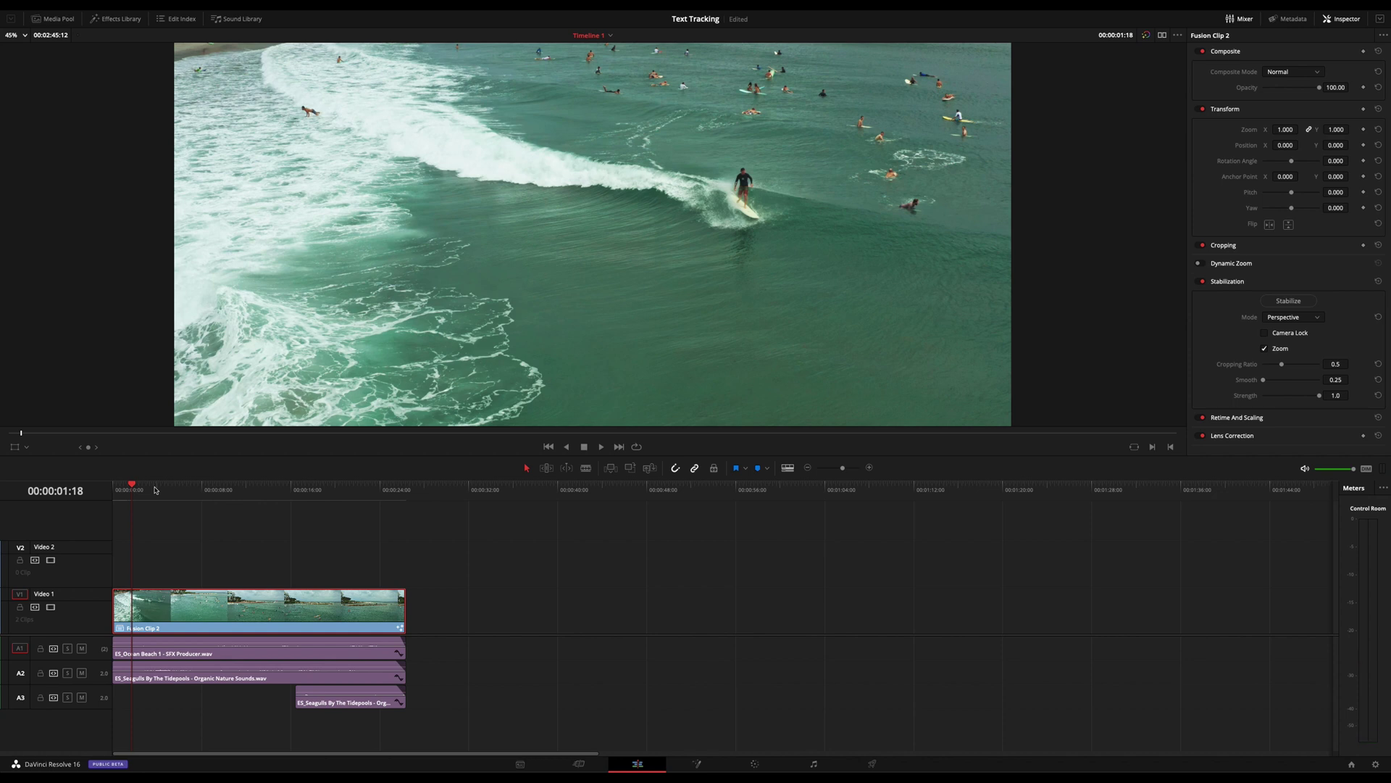
{"action": "left_click", "coordinate": [155, 490]}
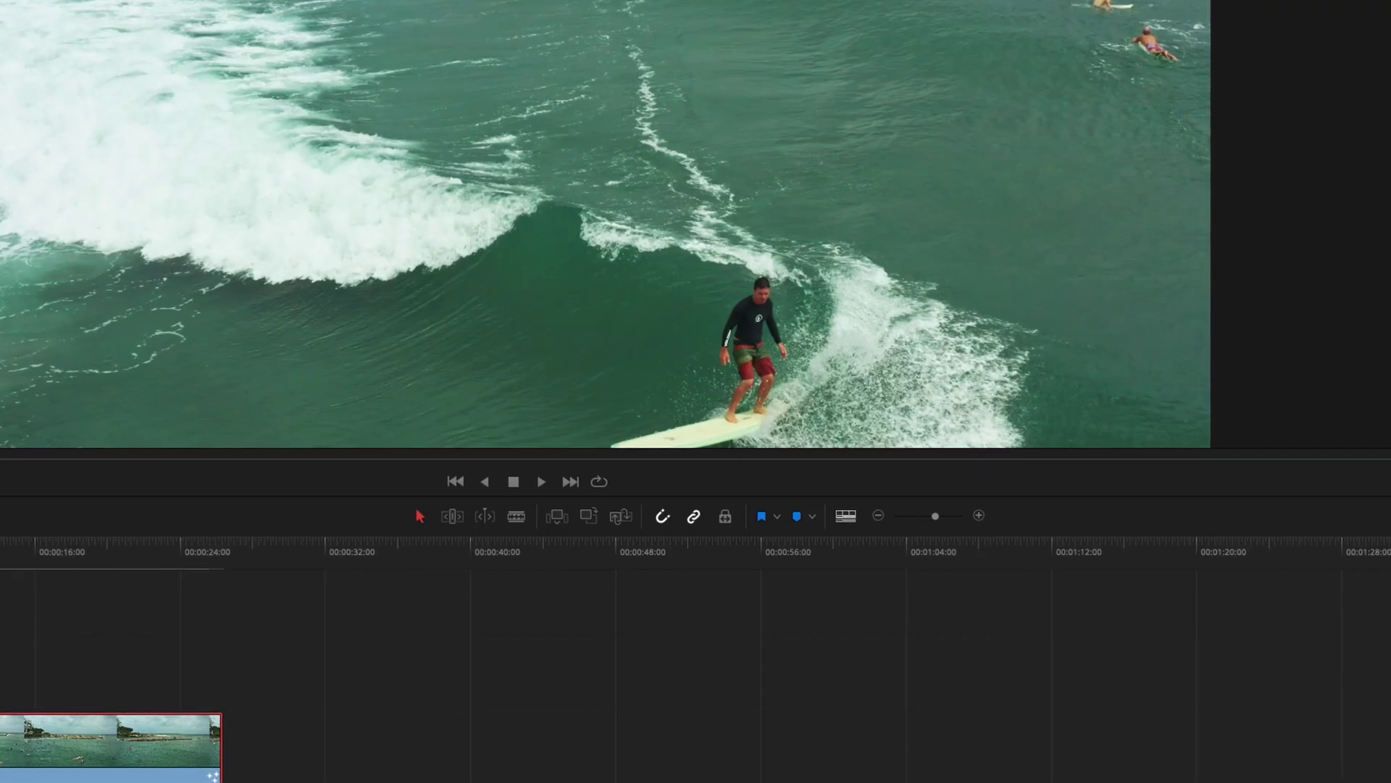
{"action": "key", "text": "space"}
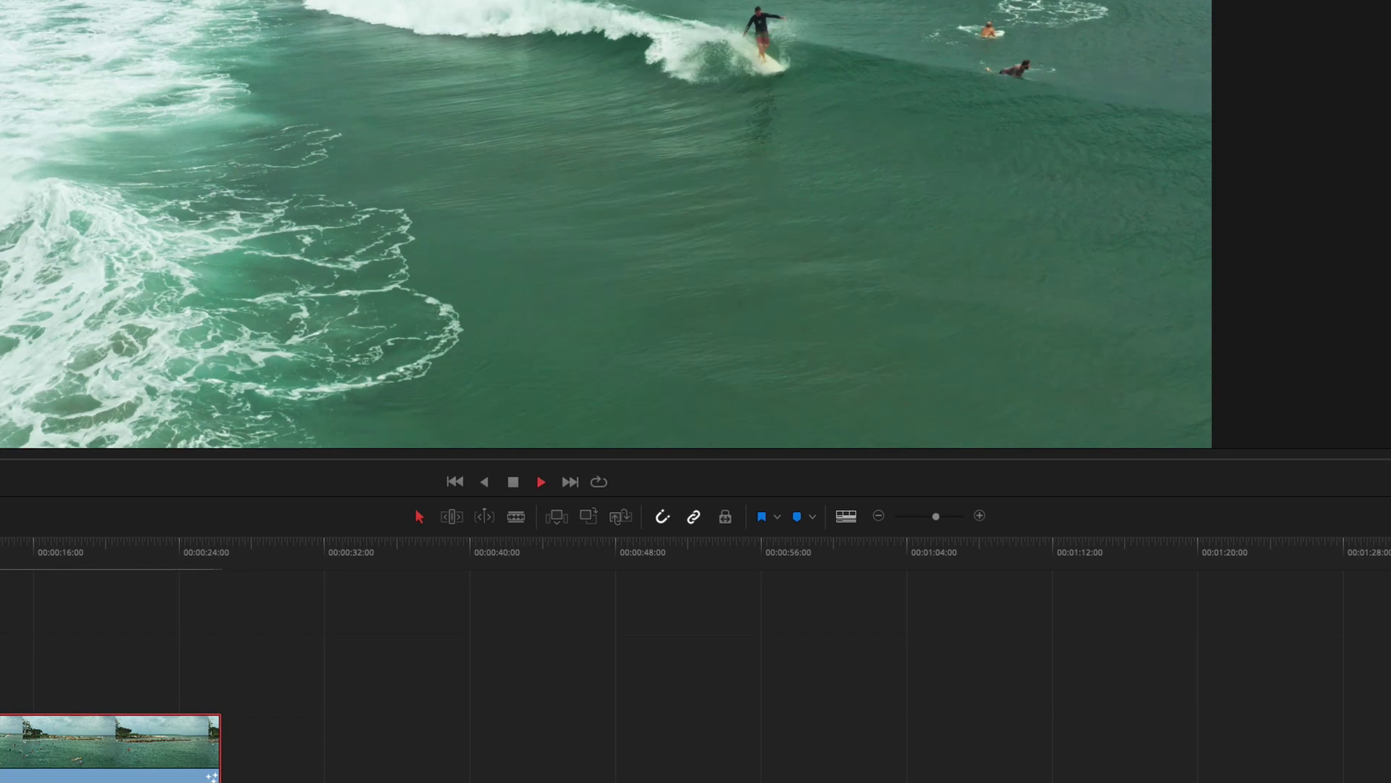